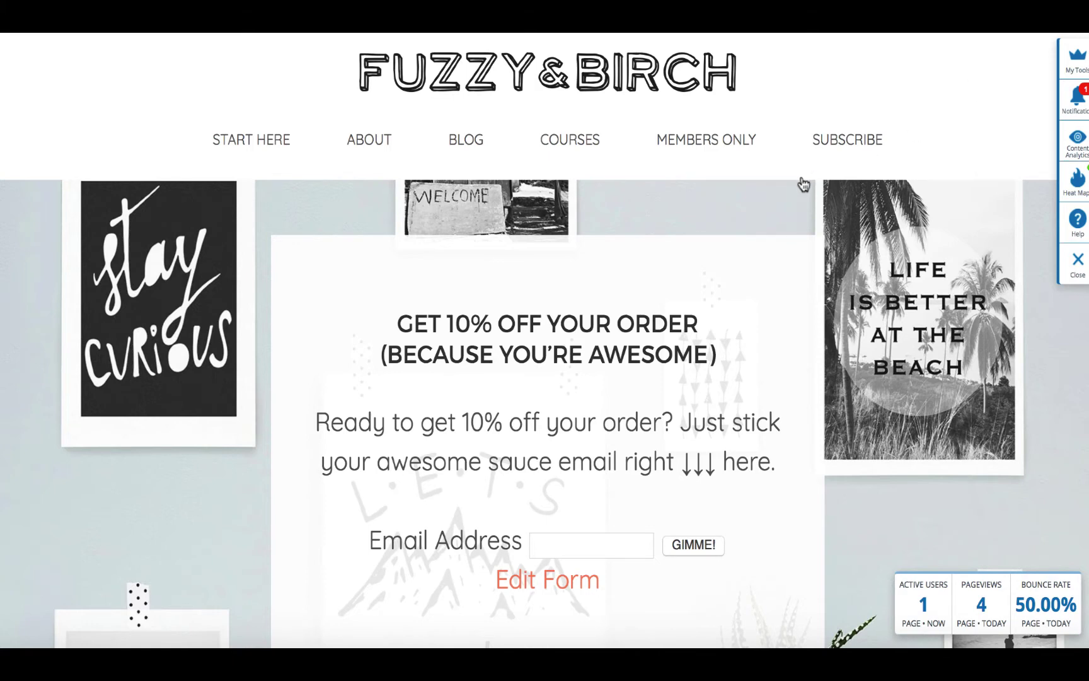
- Examine the 10% off email opt-in page and the coupon code page, including the shops where the coupon can be used
scroll(802, 182, "down", 3)
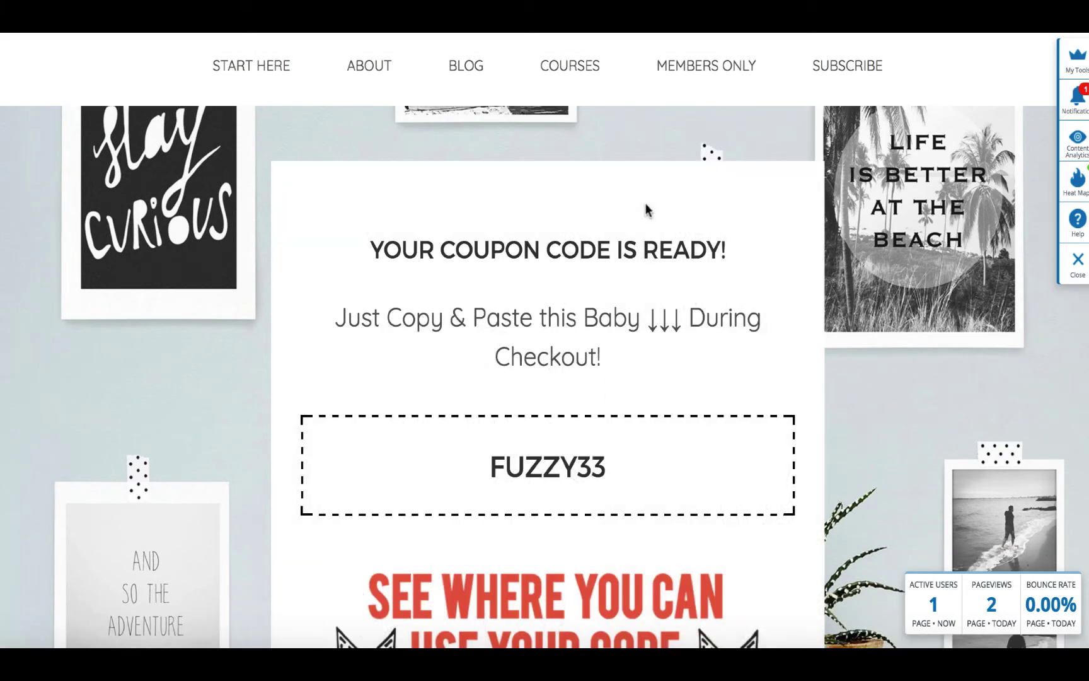
scroll(618, 246, "down", 3)
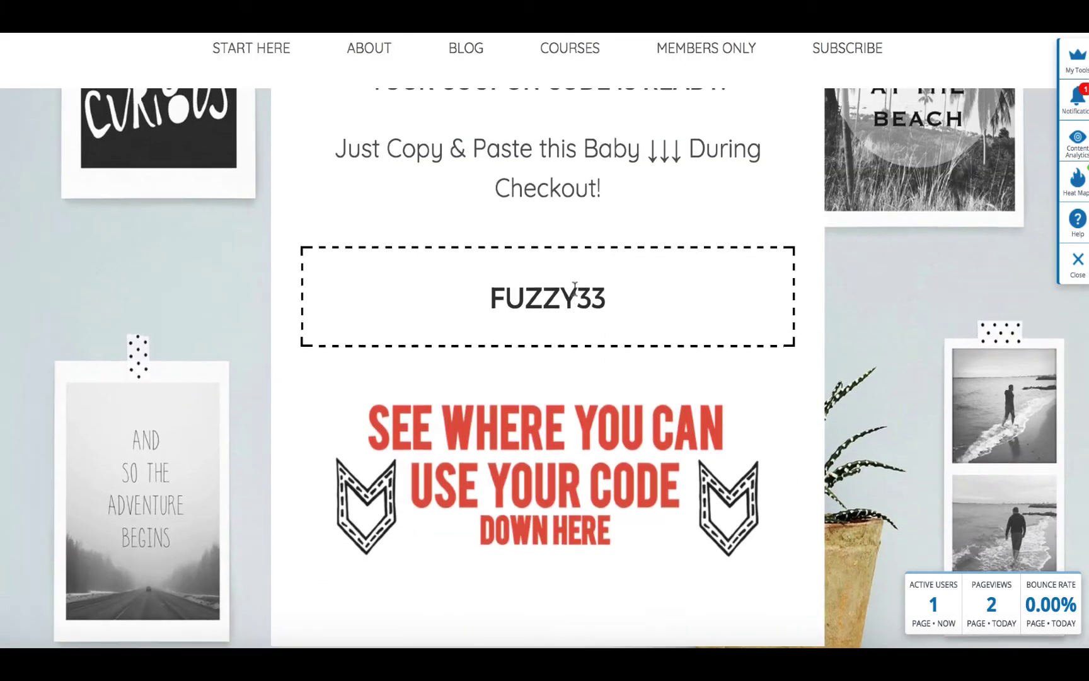
double_click(504, 297)
scroll(508, 290, "down", 10)
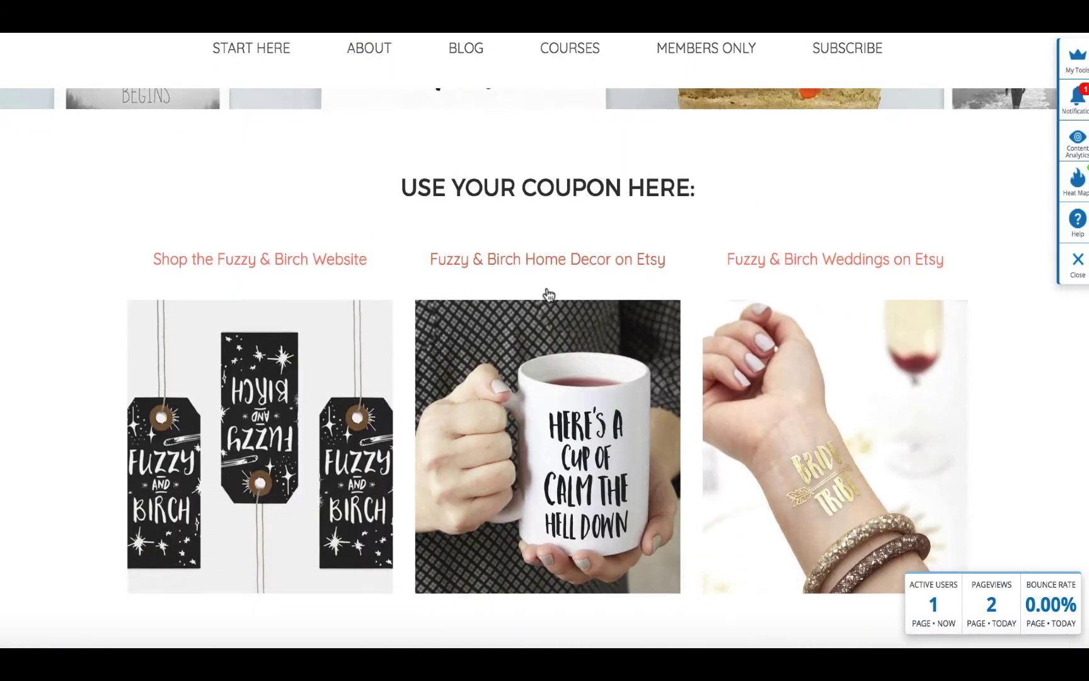
scroll(655, 226, "up", 10)
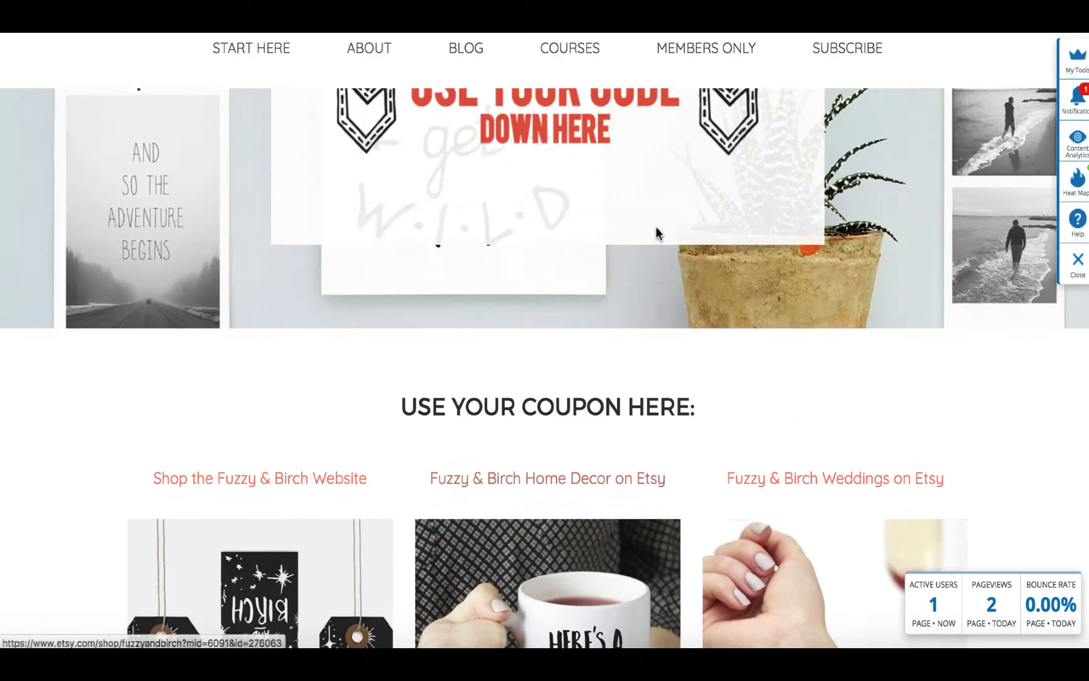
scroll(688, 117, "up", 6)
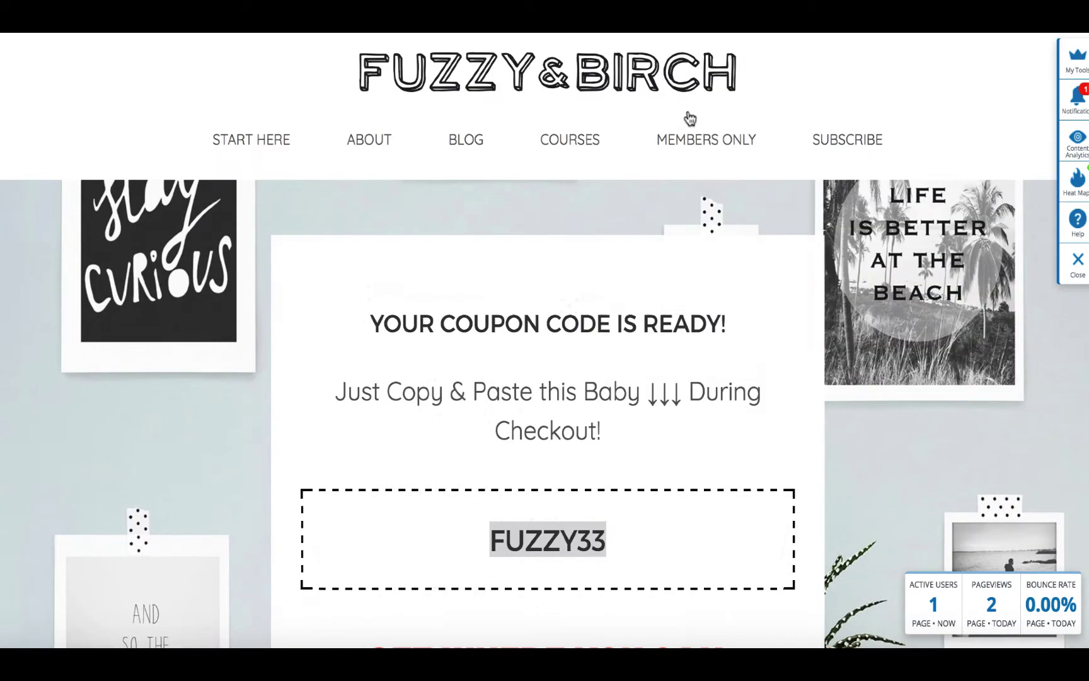
left_click(783, 210)
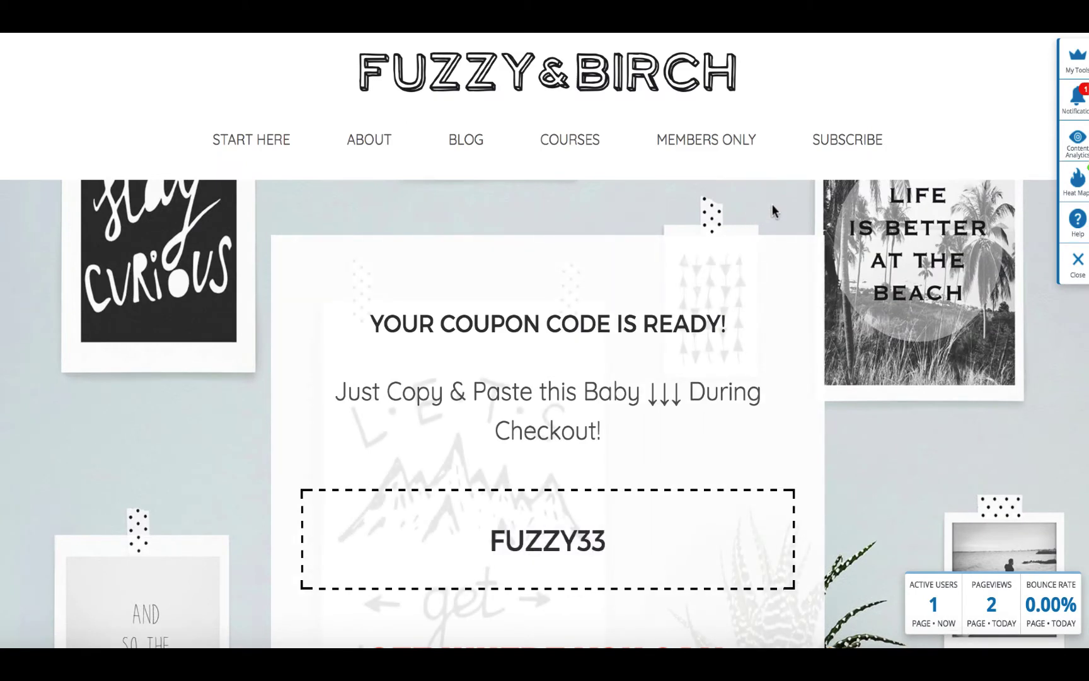
scroll(772, 204, "down", 2)
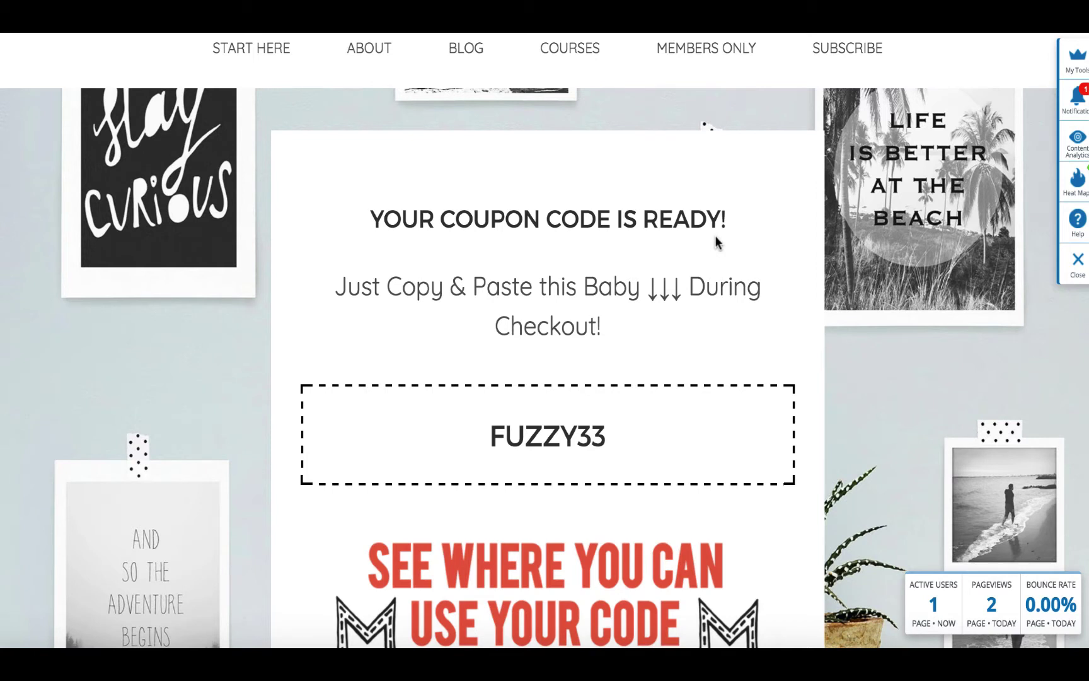
scroll(743, 190, "down", 2)
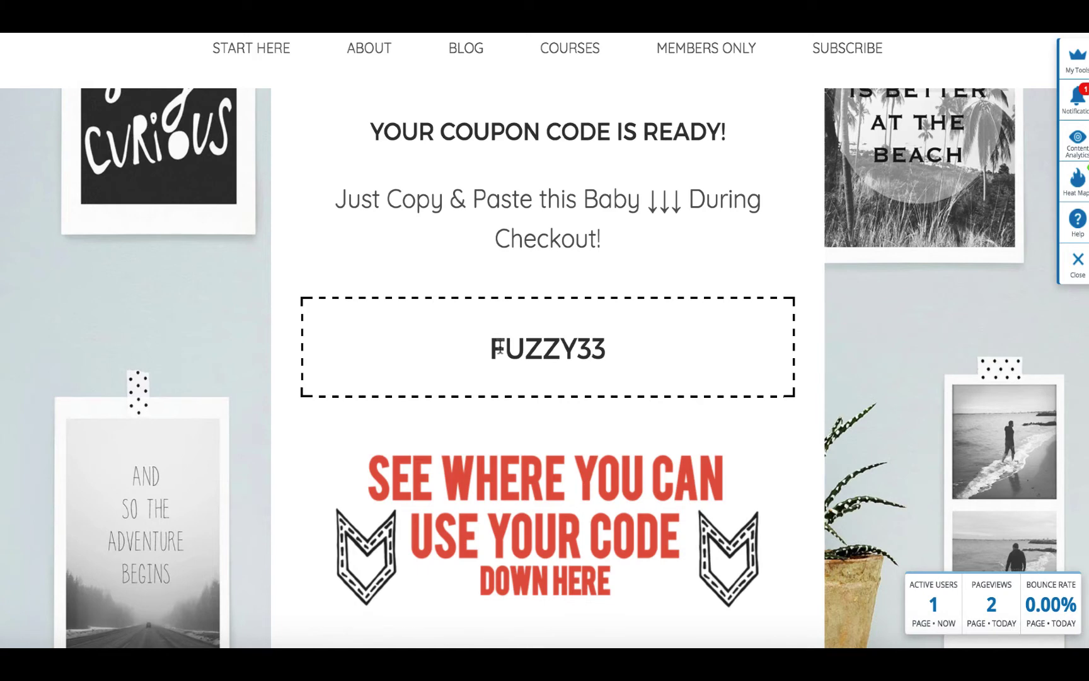
scroll(584, 311, "down", 5)
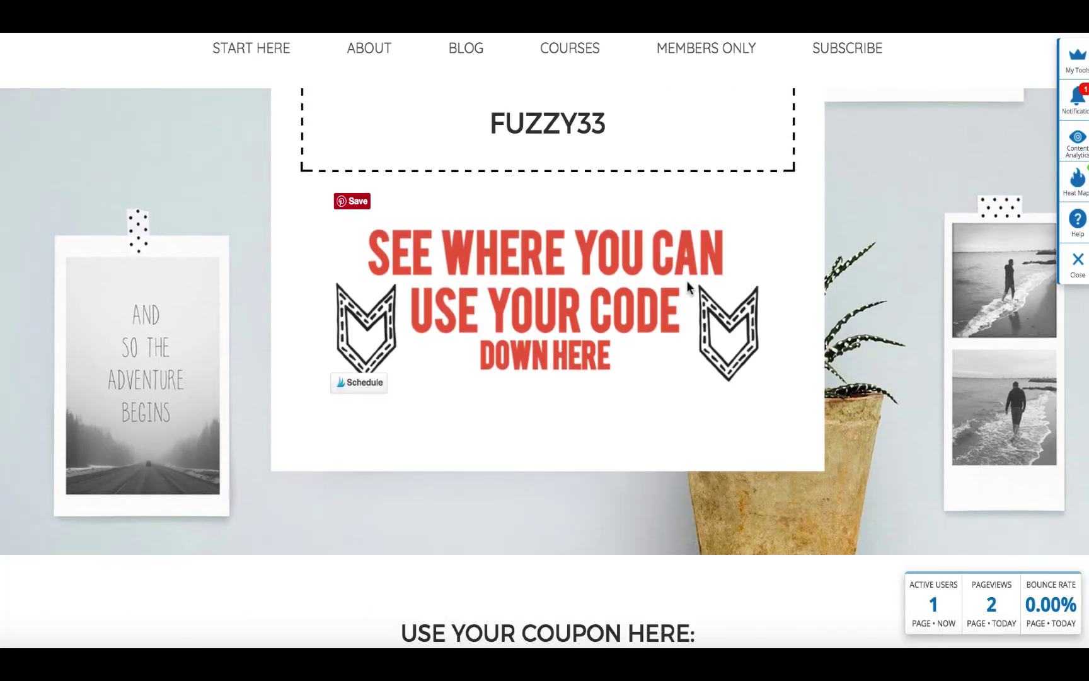
scroll(595, 266, "down", 10)
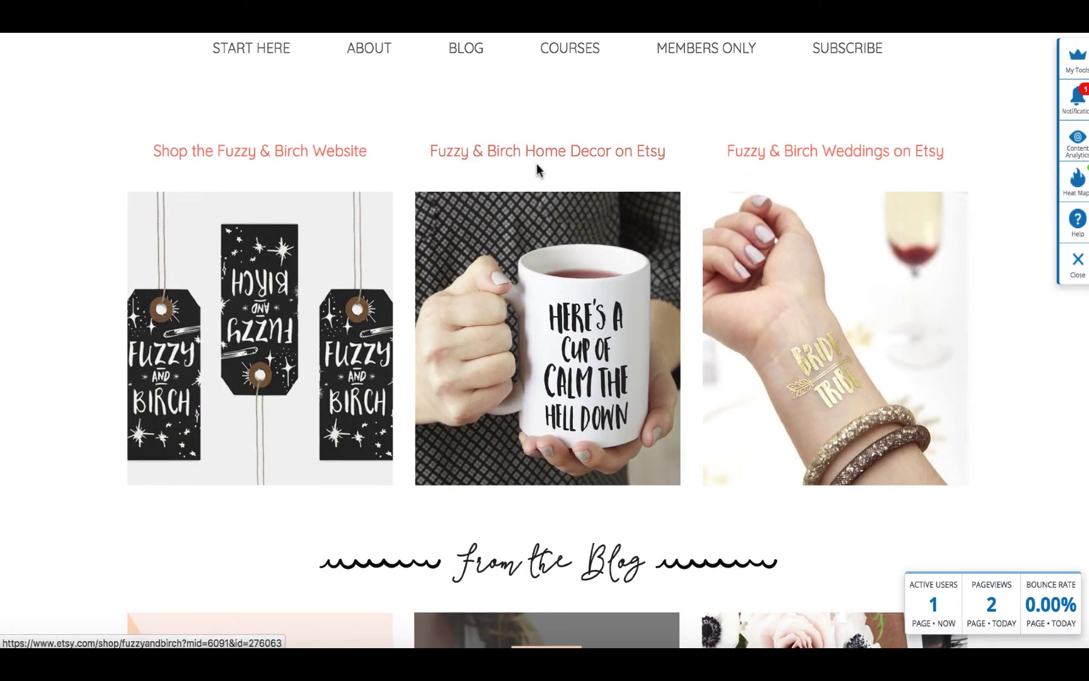
scroll(539, 170, "up", 3)
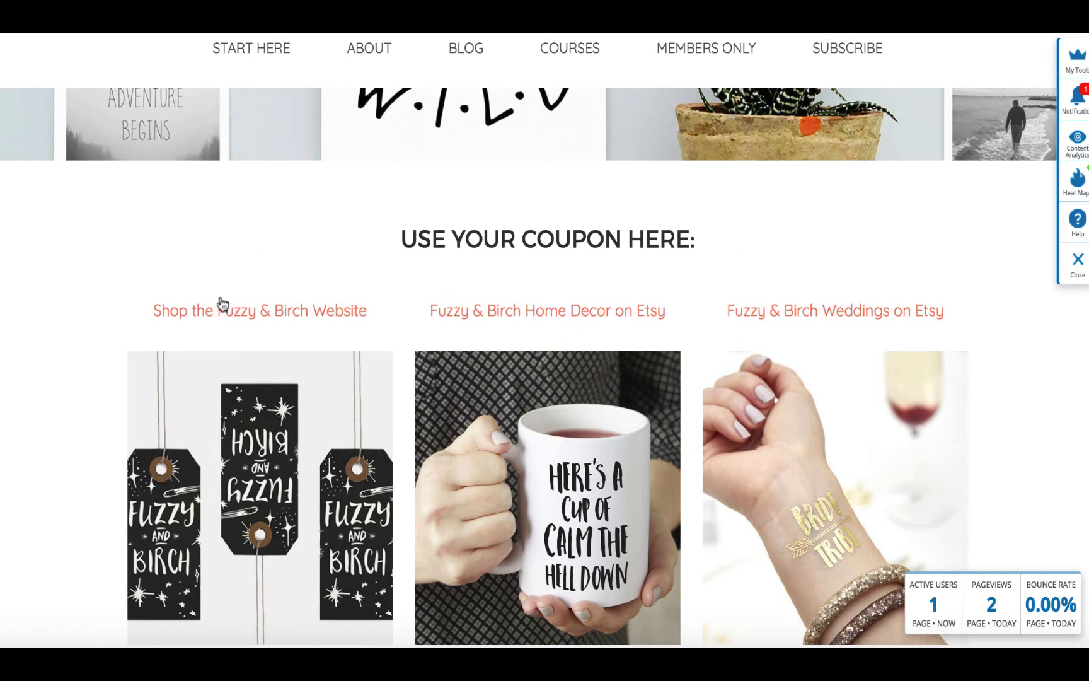
scroll(268, 286, "up", 10)
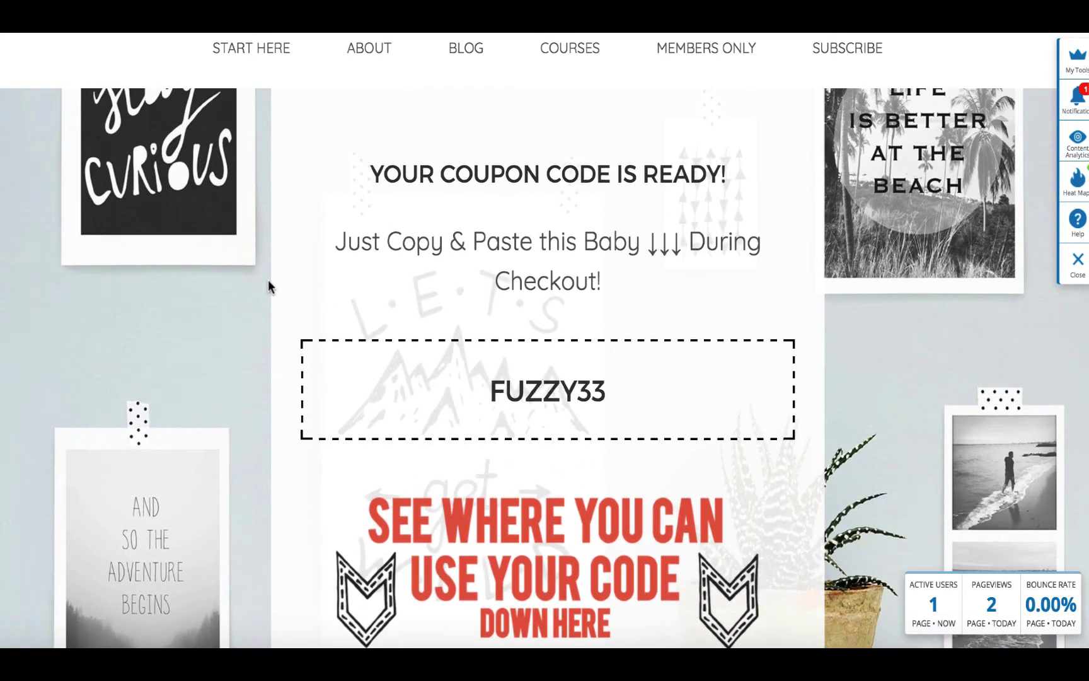
scroll(269, 285, "down", 1)
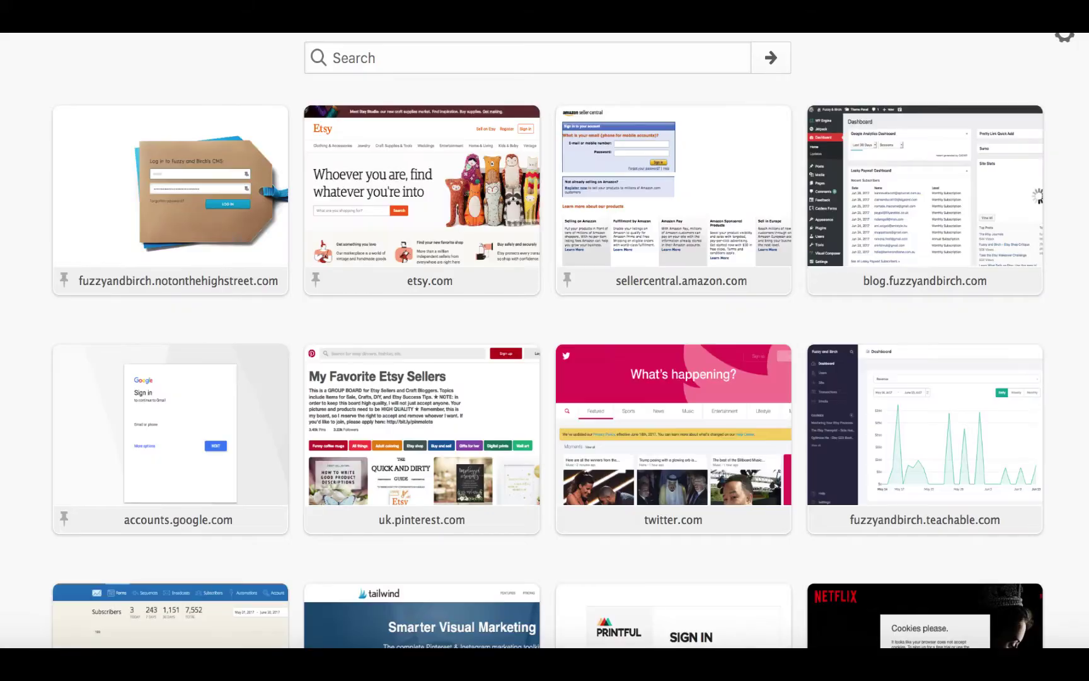
type("yi")
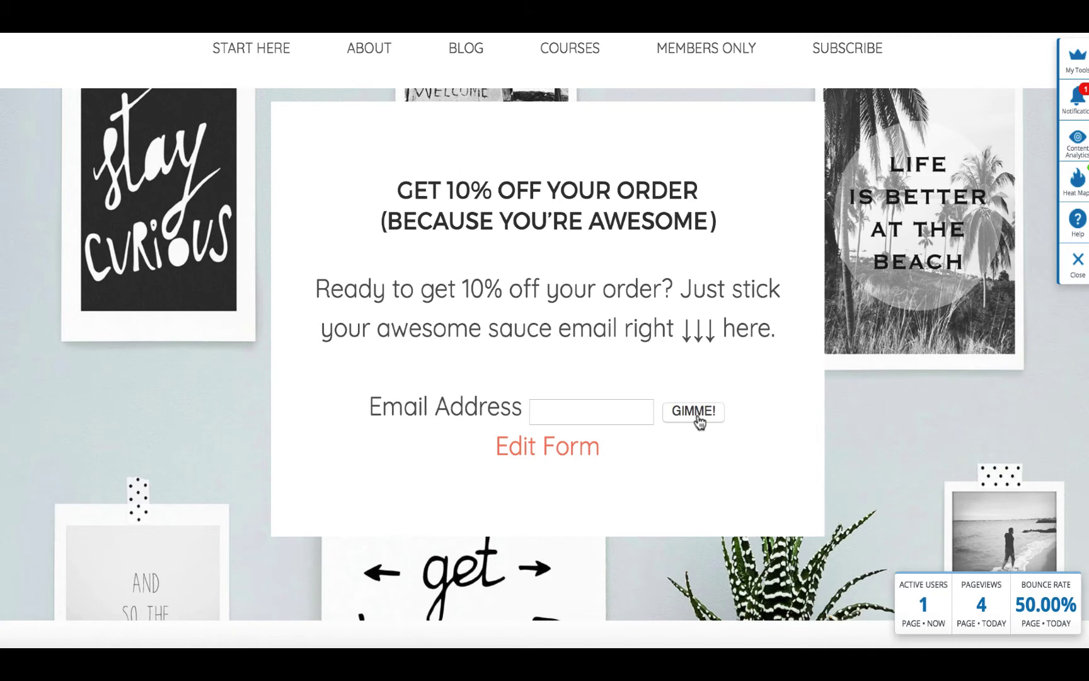
left_click(693, 411)
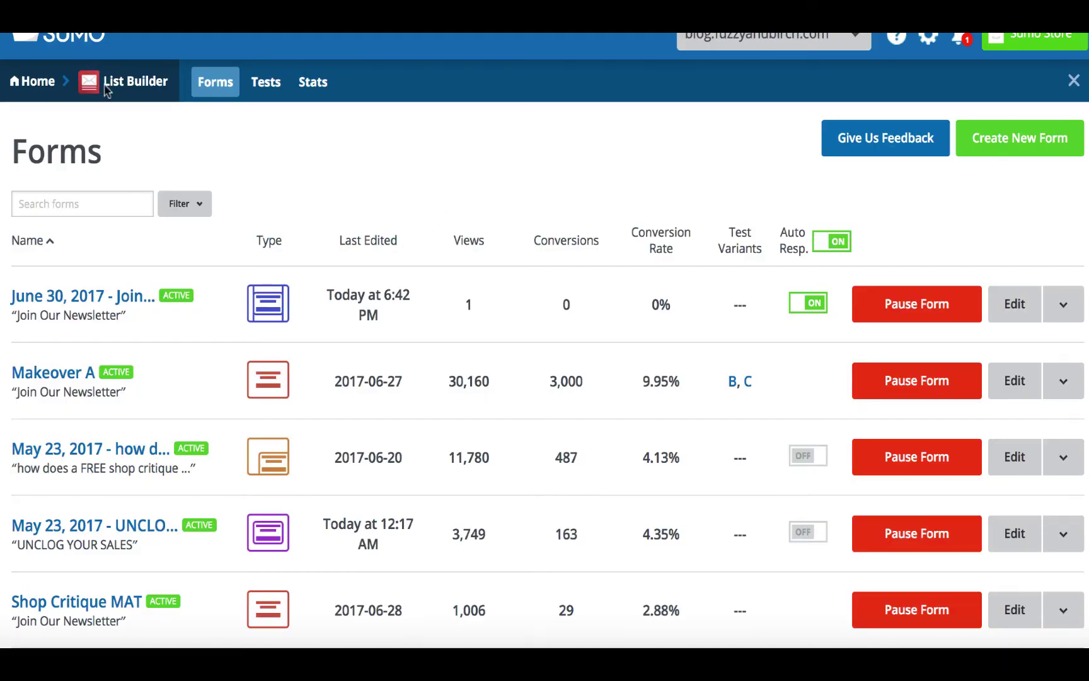
- In Sumo's List Builder, open the June 30, 2017 "Join Our Newsletter" form for editing
left_click(33, 82)
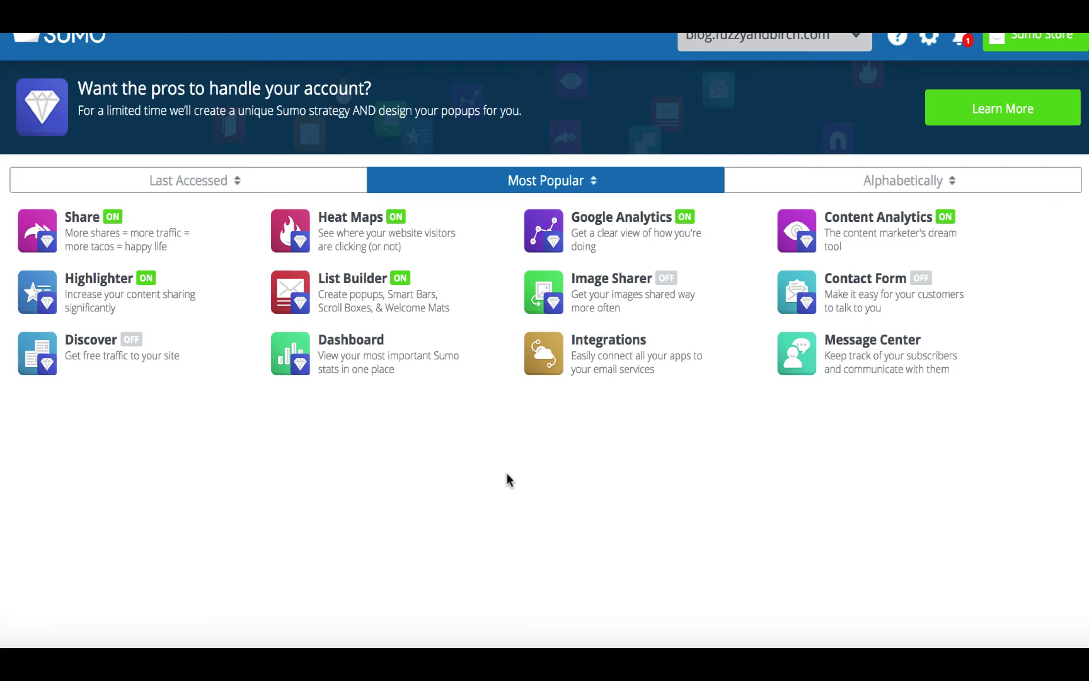
left_click(371, 304)
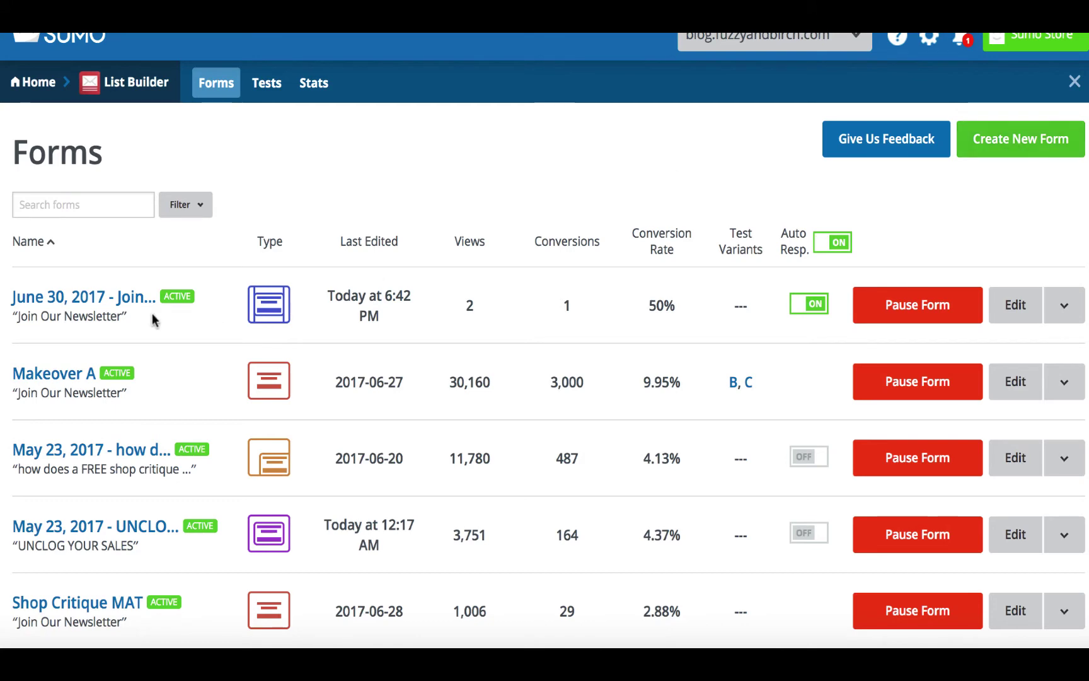
left_click(111, 296)
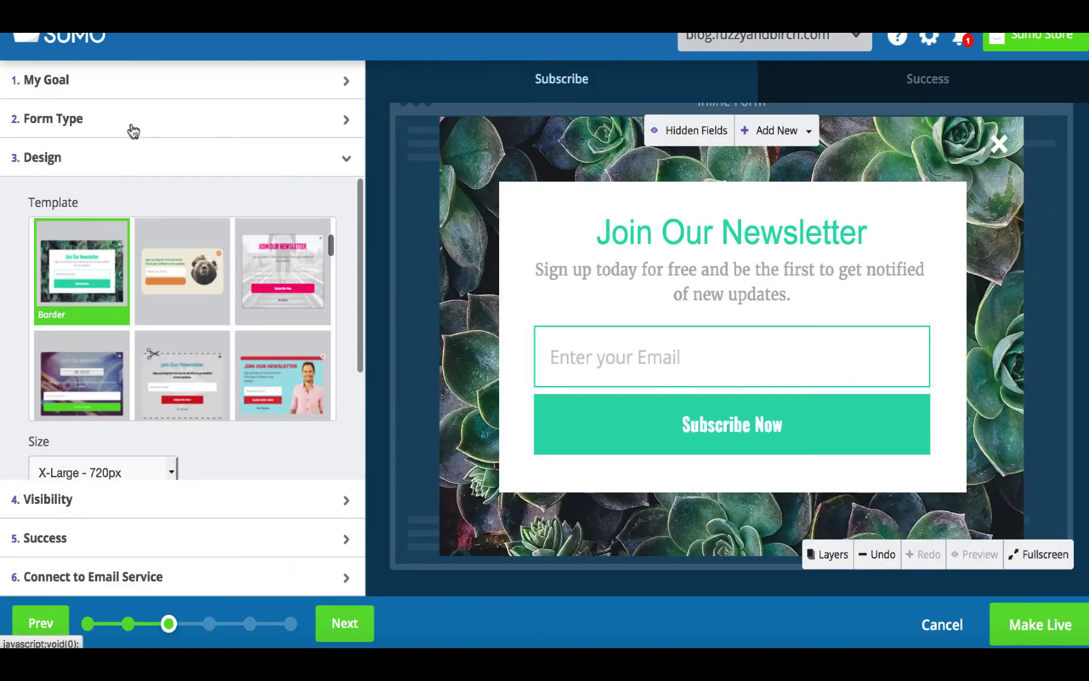
- Review the form's goal, form type and available design templates
left_click(129, 83)
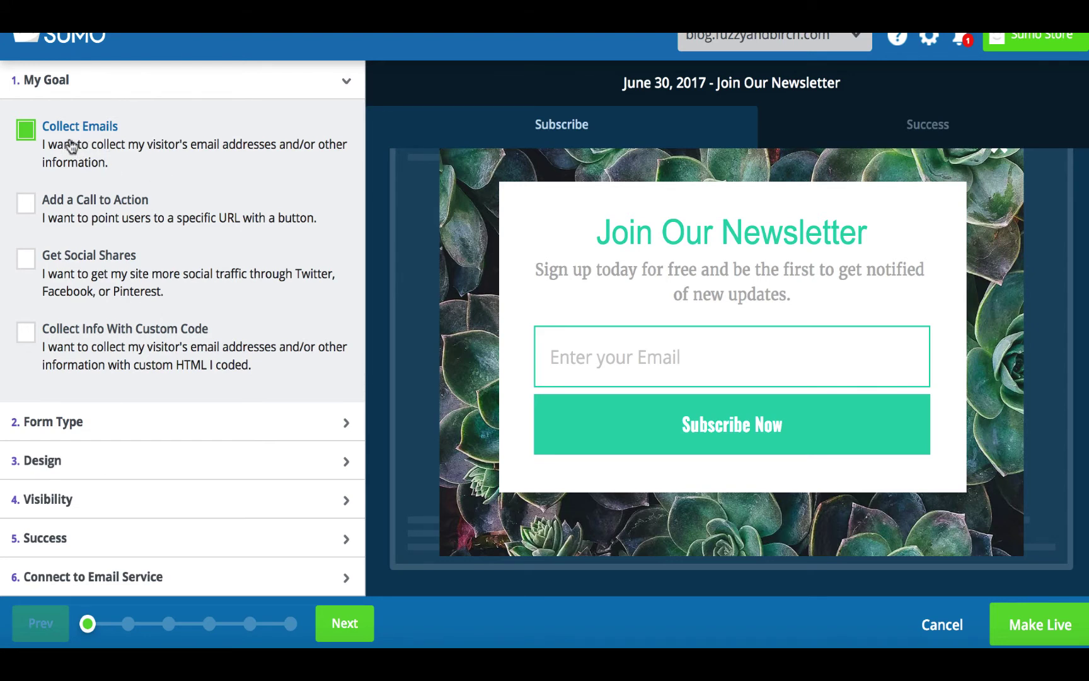
left_click(123, 421)
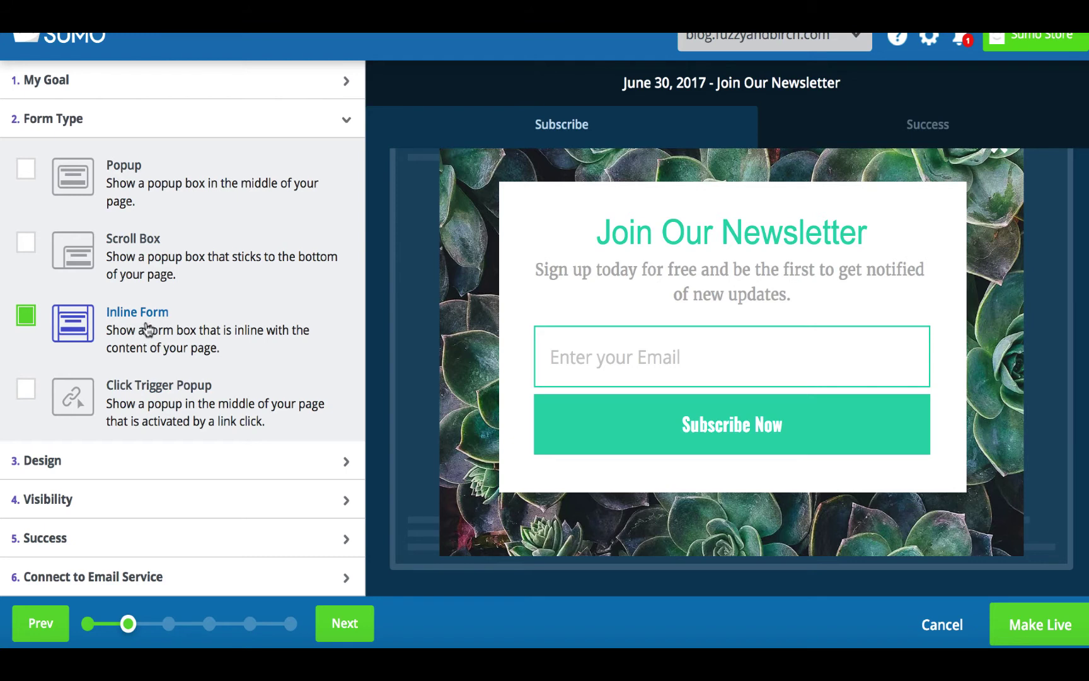
left_click(102, 460)
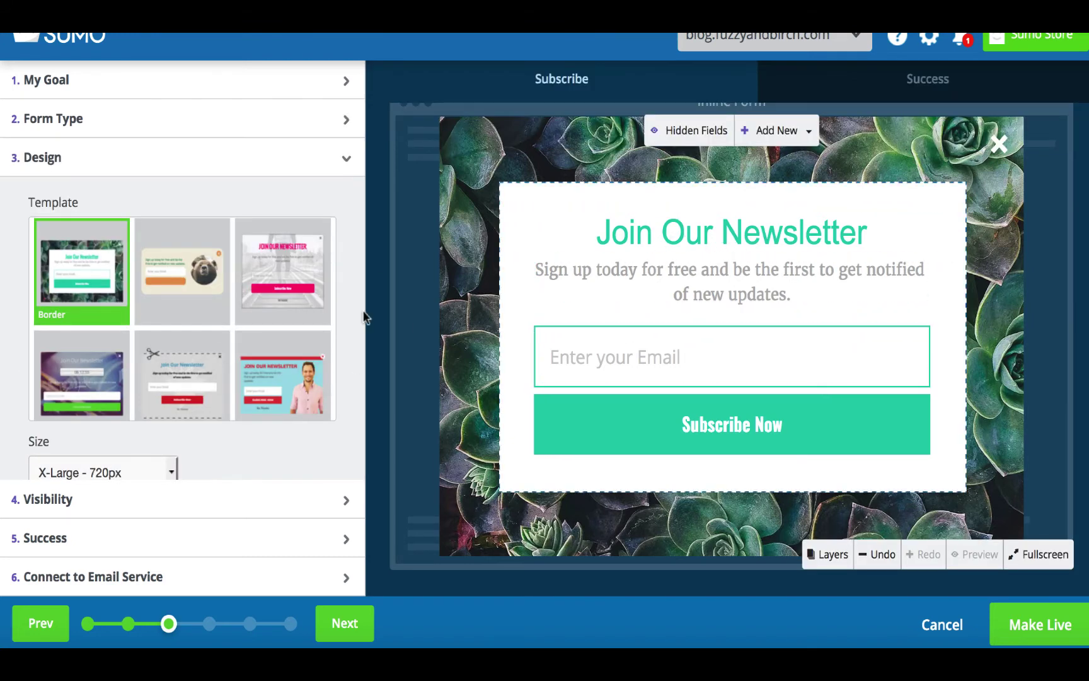
scroll(182, 366, "down", 3)
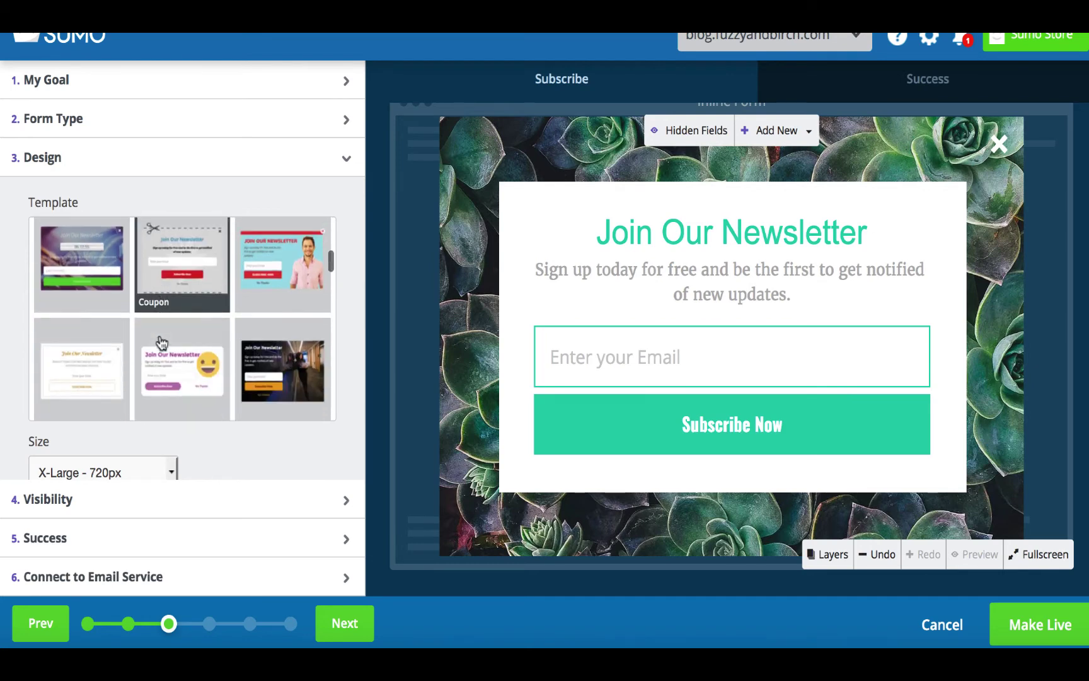
- Inspect the text and font options of the "Join Our Newsletter" heading
left_click(622, 234)
left_click_drag(15, 372, 19, 372)
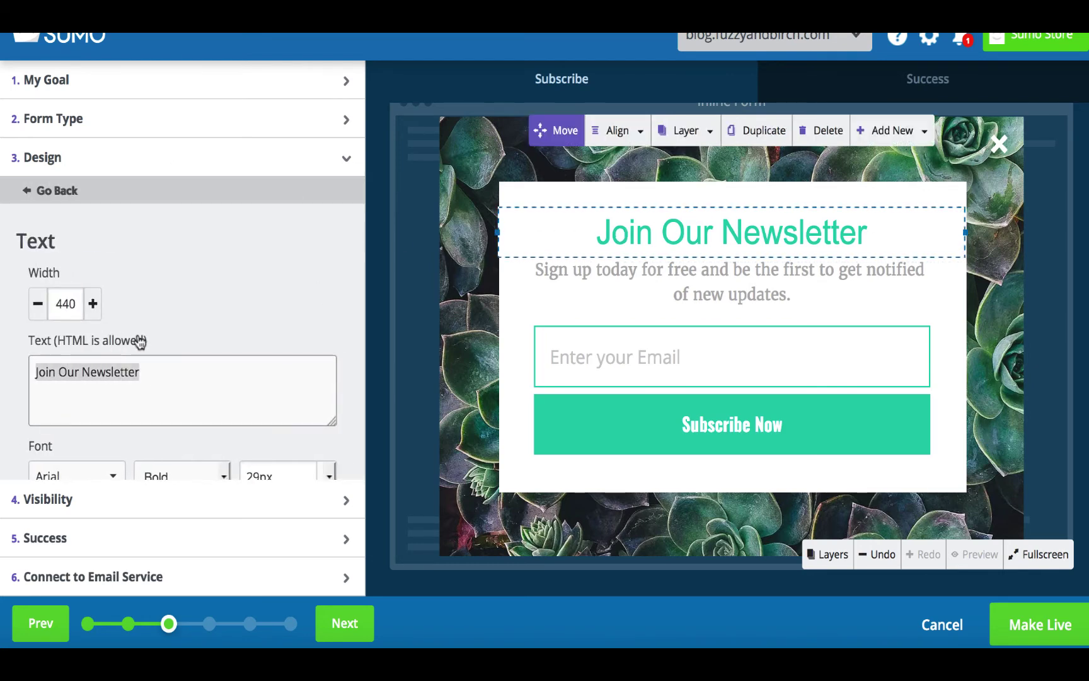
scroll(114, 391, "down", 3)
left_click(77, 309)
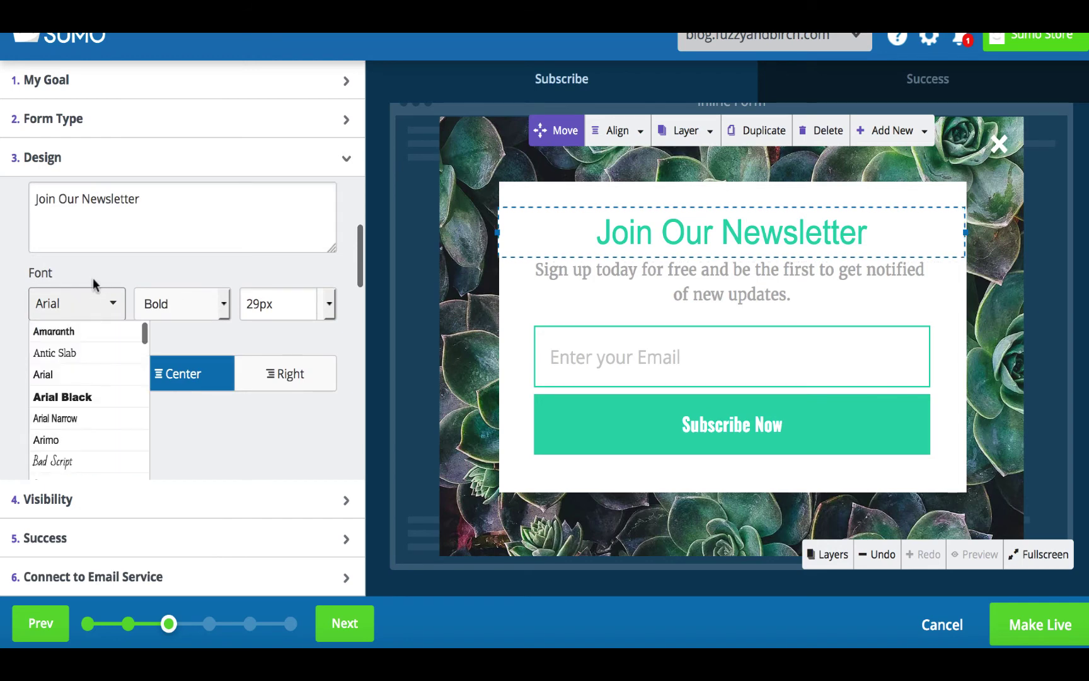
left_click(195, 270)
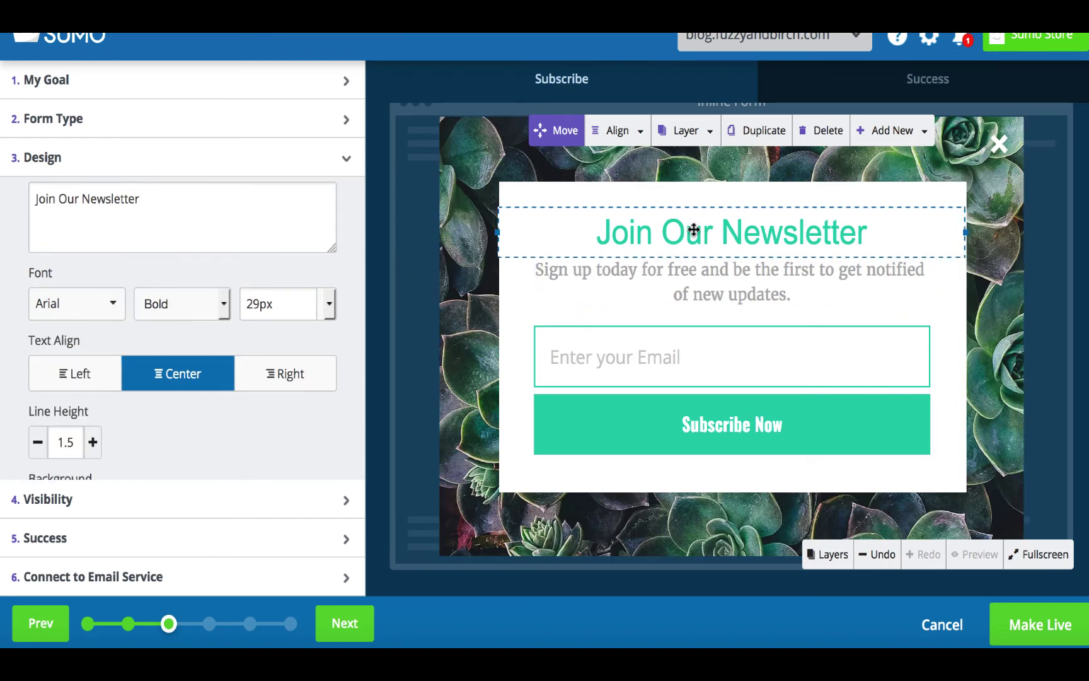
- Inspect the background image and fill settings of the form's succulent backdrop
left_click(465, 160)
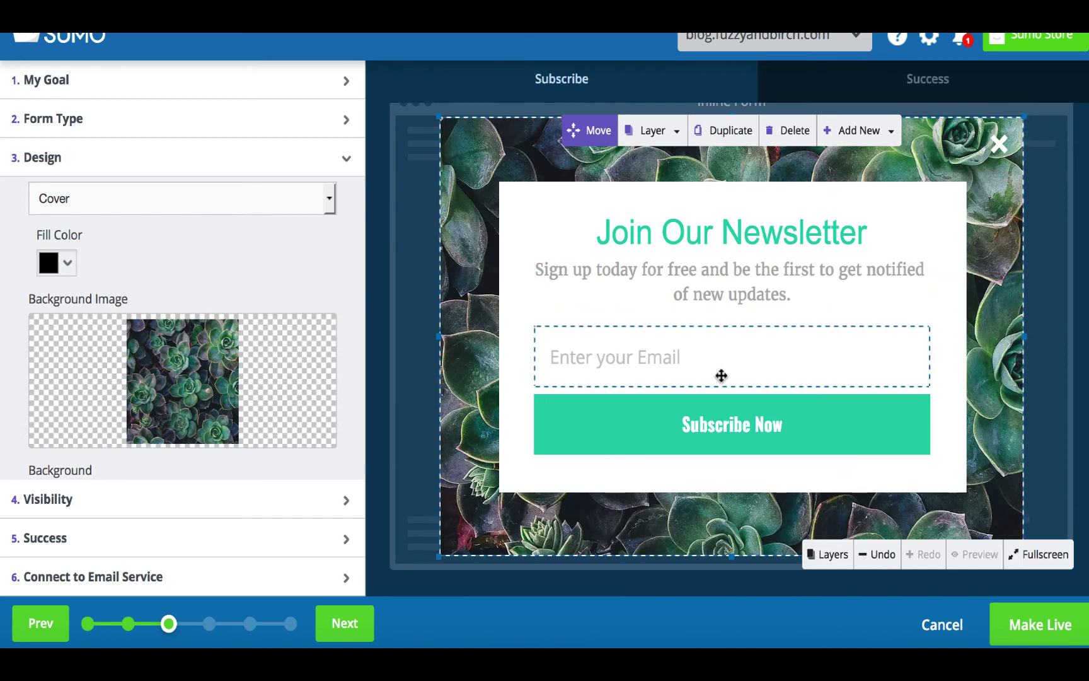
mouse_move(232, 332)
scroll(232, 332, "down", 3)
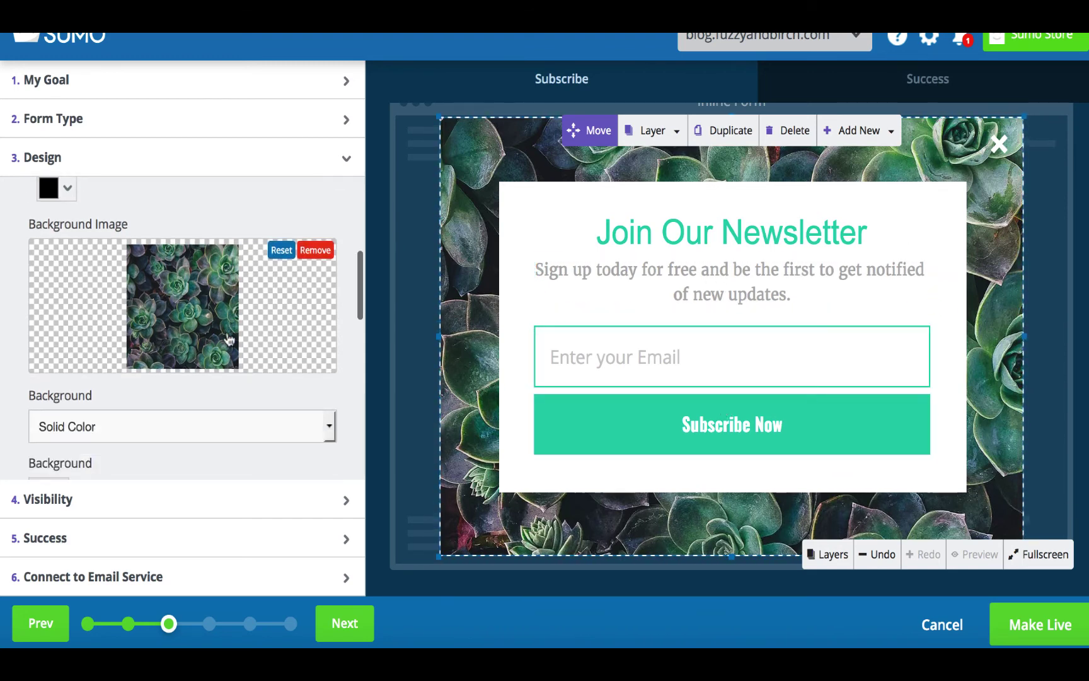
- Copy the inline form's embed code from its visibility settings
left_click(89, 499)
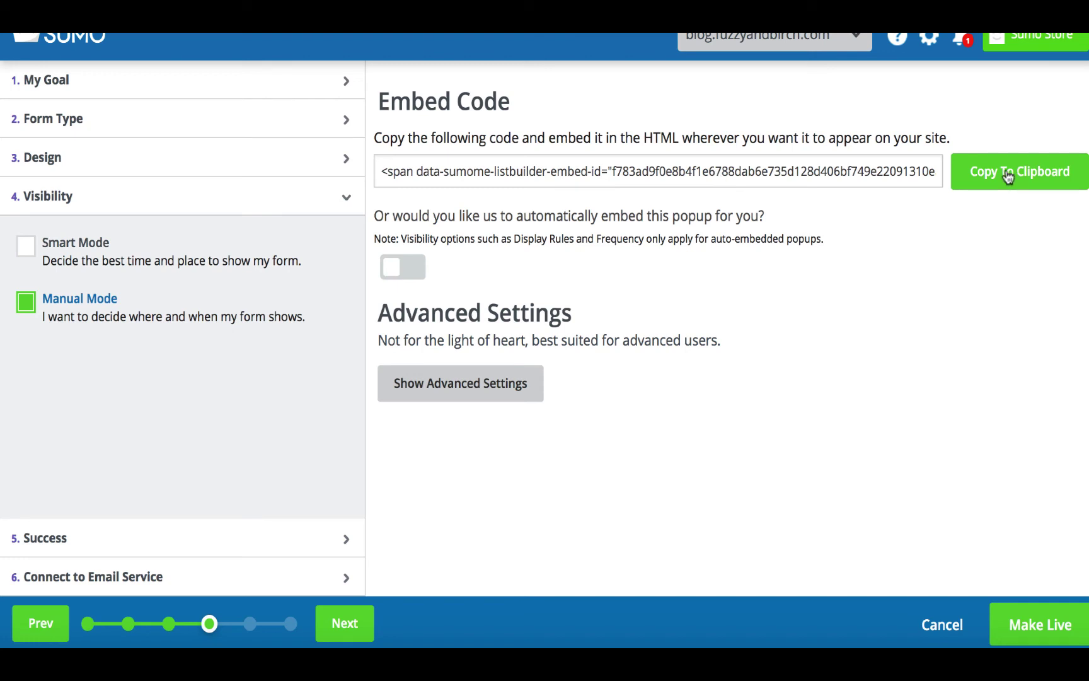
left_click(1039, 181)
- Turn off the automatic Welcome email in the success settings and check the success redirect URL
left_click(134, 552)
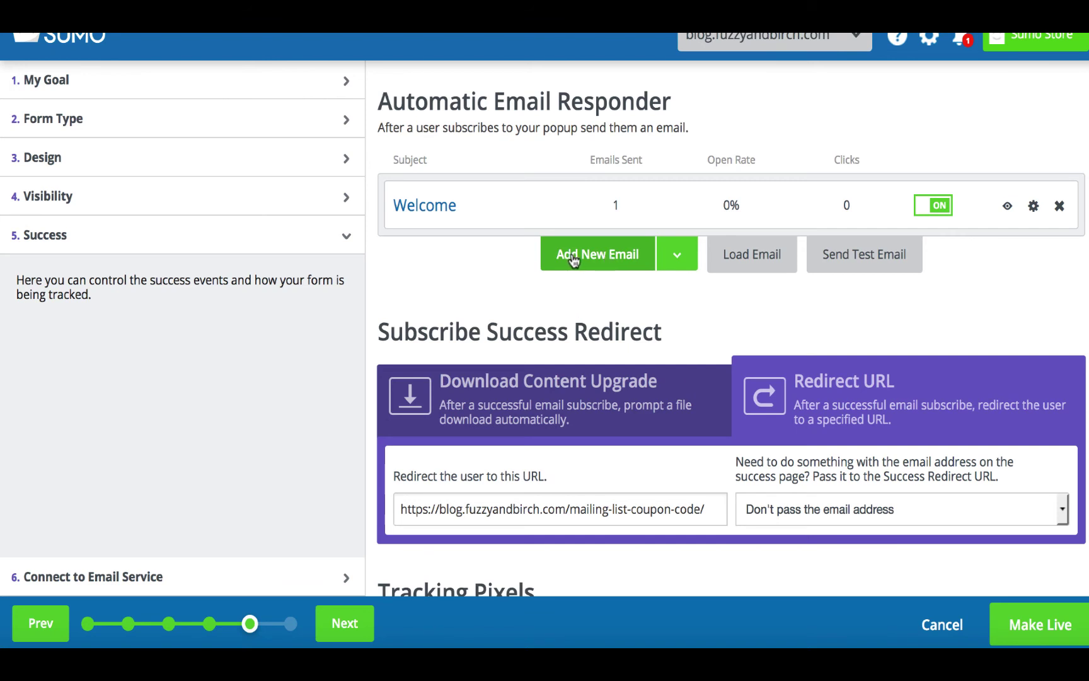
left_click(924, 208)
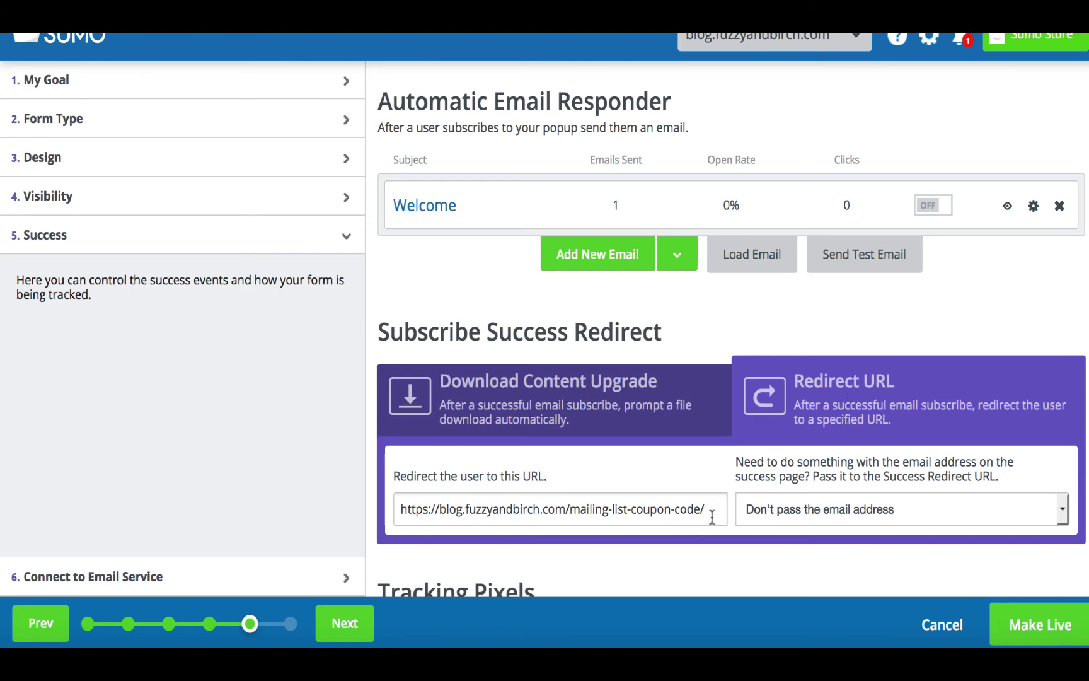
left_click_drag(712, 509, 565, 510)
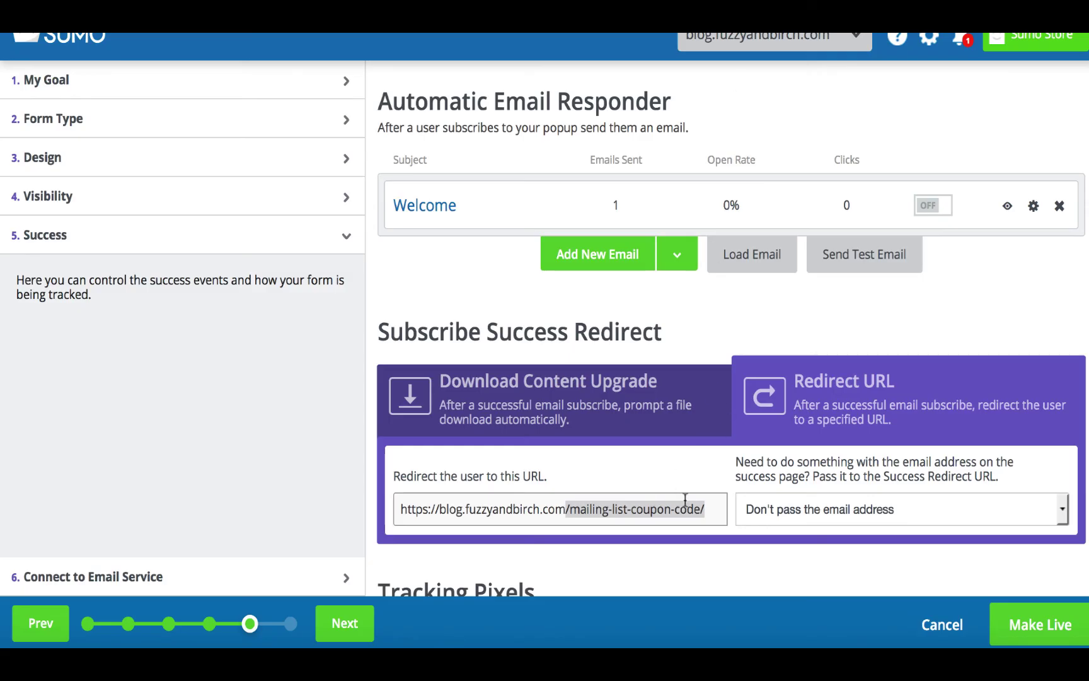
left_click(686, 508)
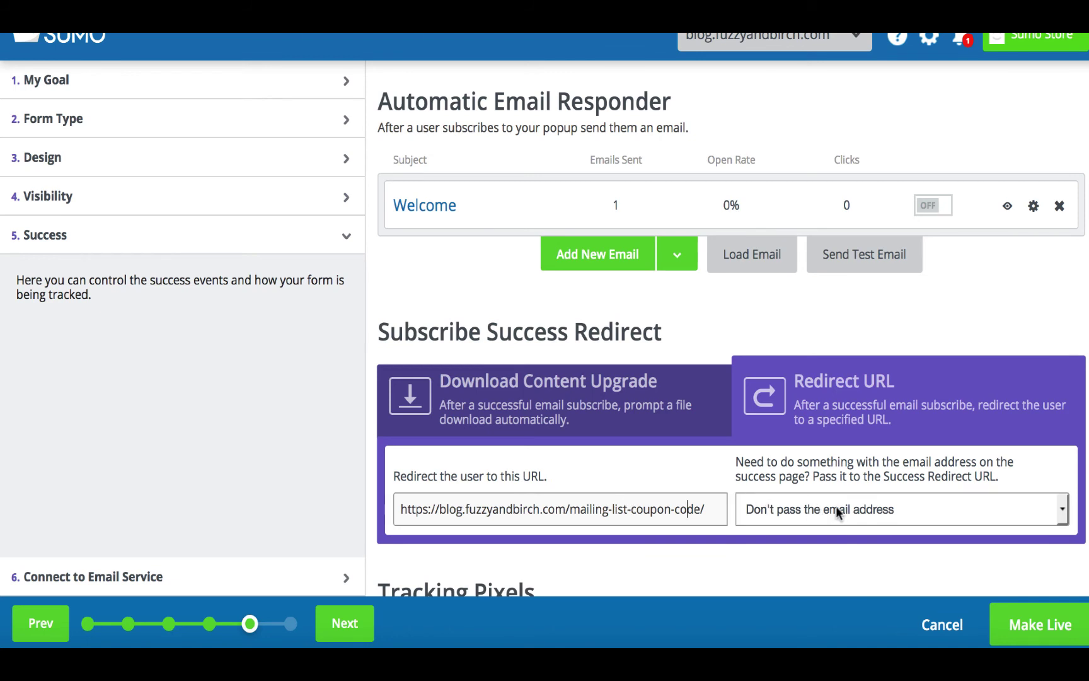
- Check the form's email service connection and view the embedded form on the Sample Mailing Pages page
left_click(248, 580)
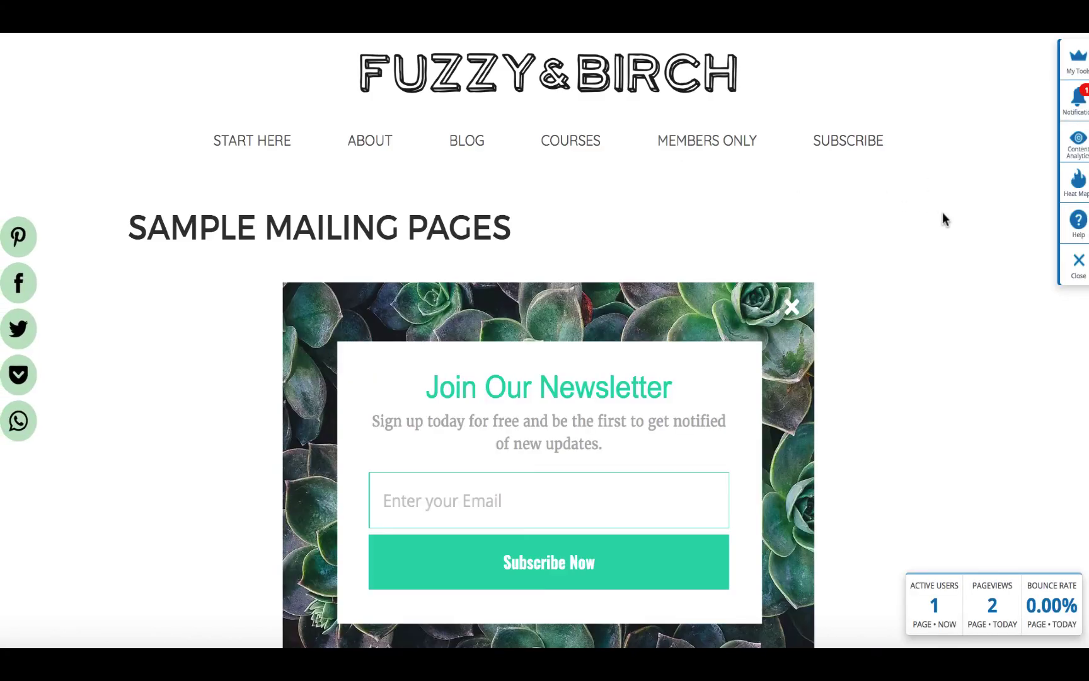
scroll(914, 224, "down", 3)
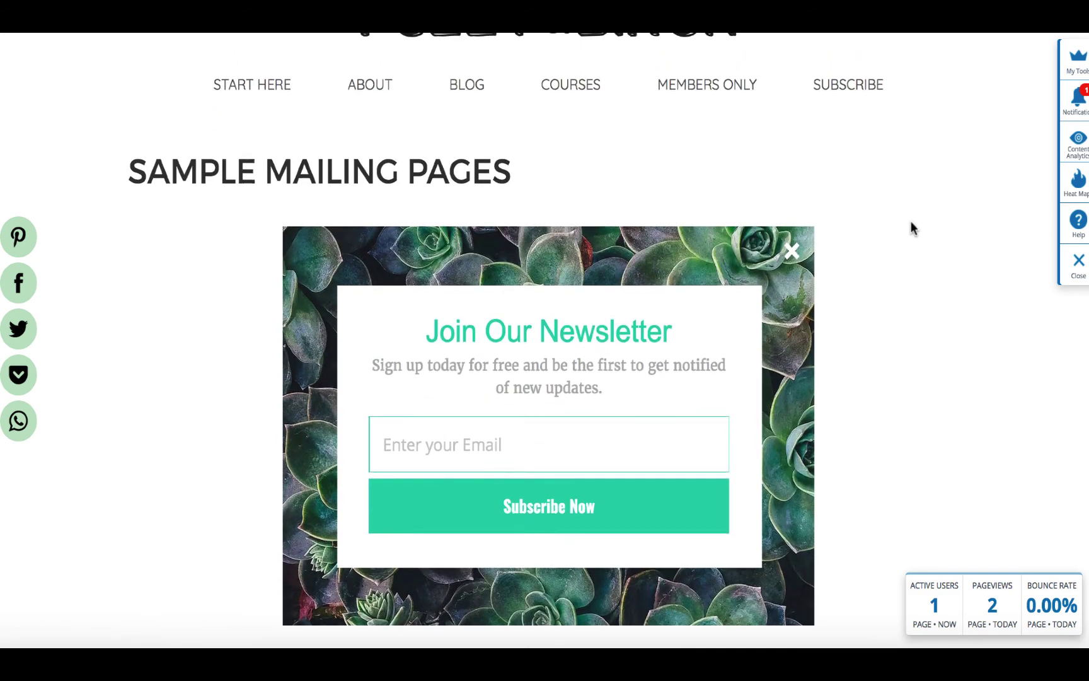
scroll(910, 221, "down", 1)
scroll(910, 220, "up", 2)
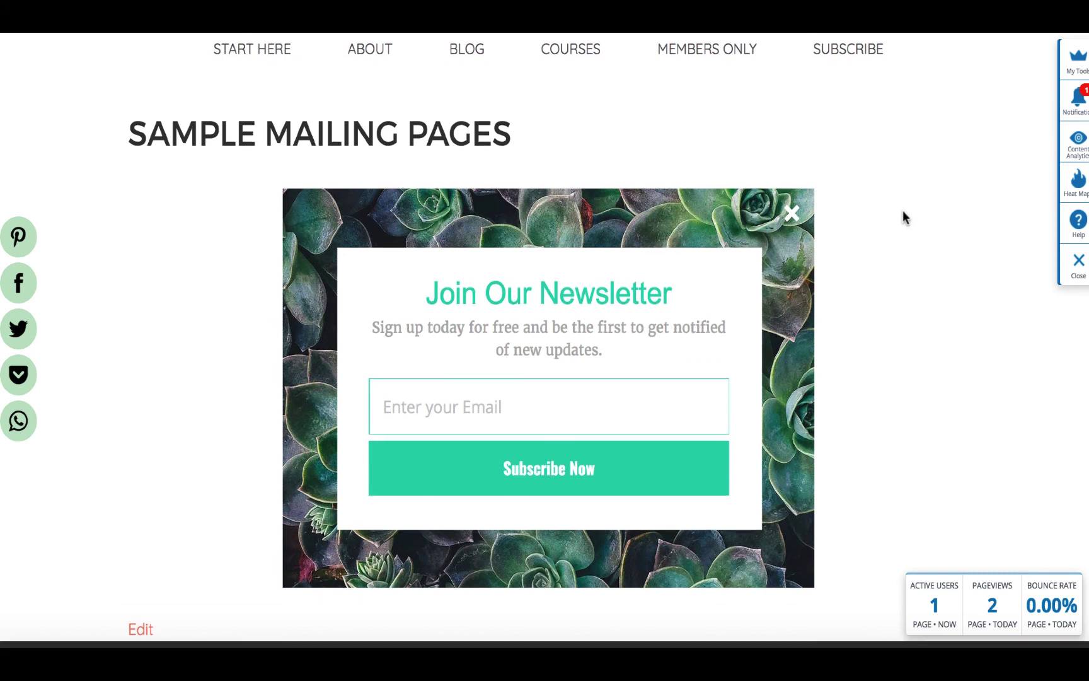
- Open the June 30, 2017 Join Our Newsletter form for editing and check the size options in its design settings
scroll(903, 212, "down", 2)
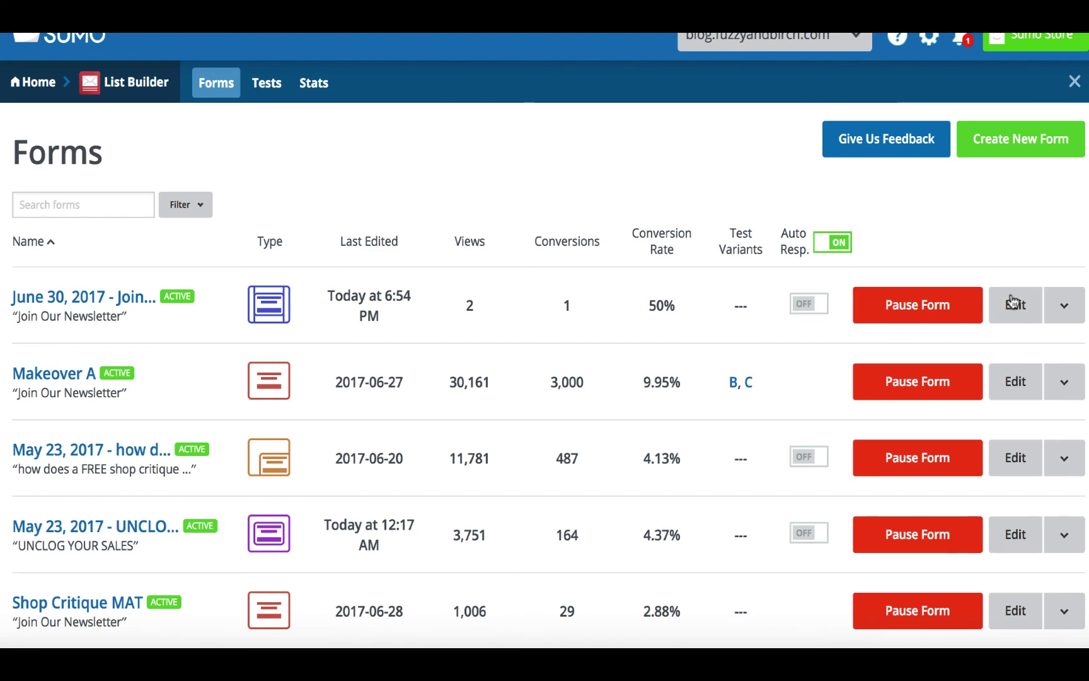
left_click(1013, 303)
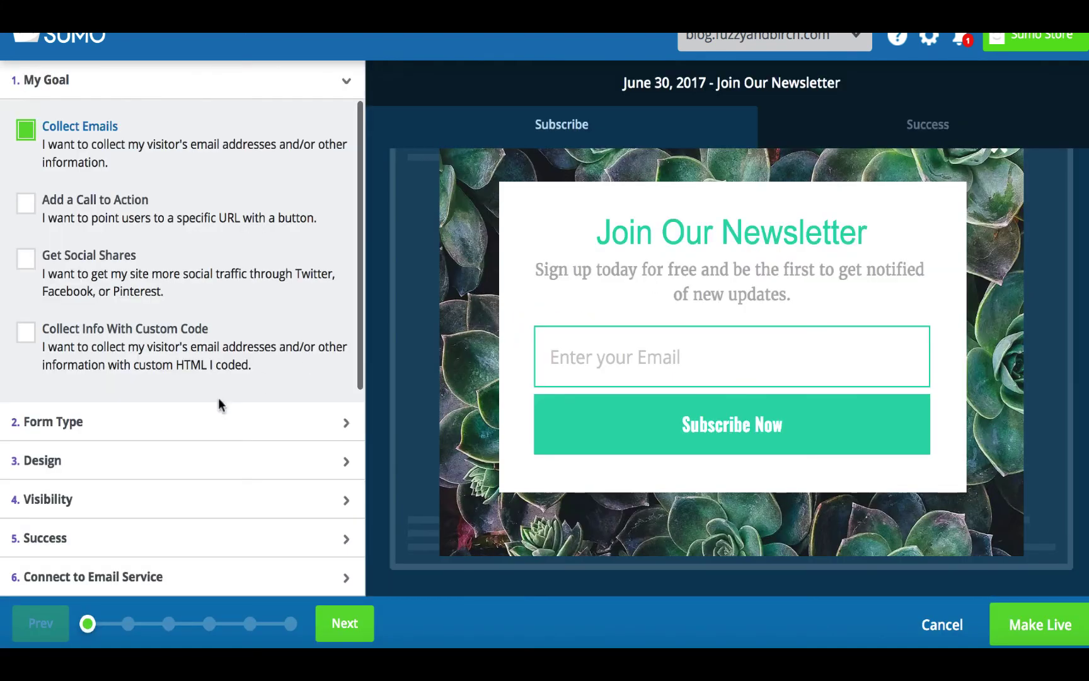
left_click(104, 459)
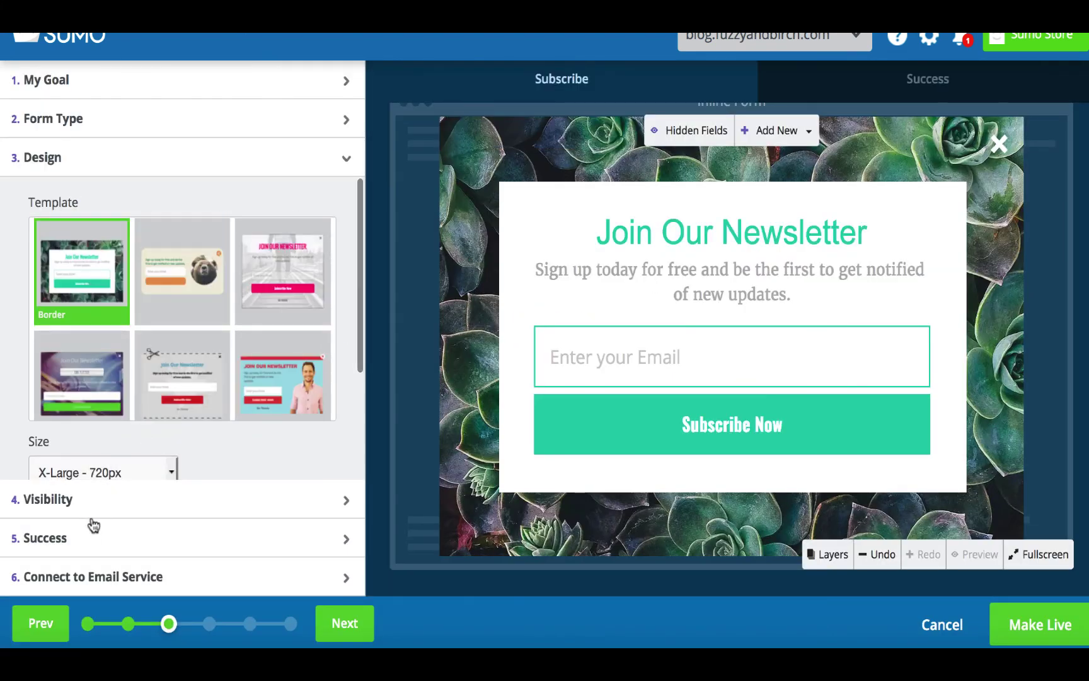
scroll(162, 209, "down", 2)
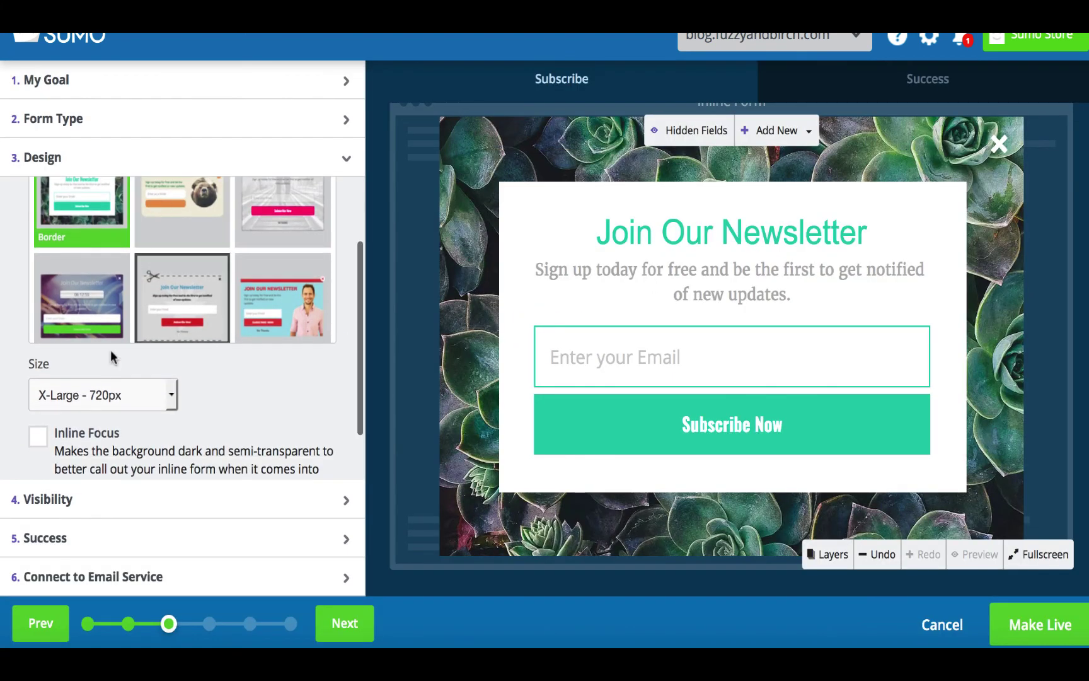
left_click(84, 398)
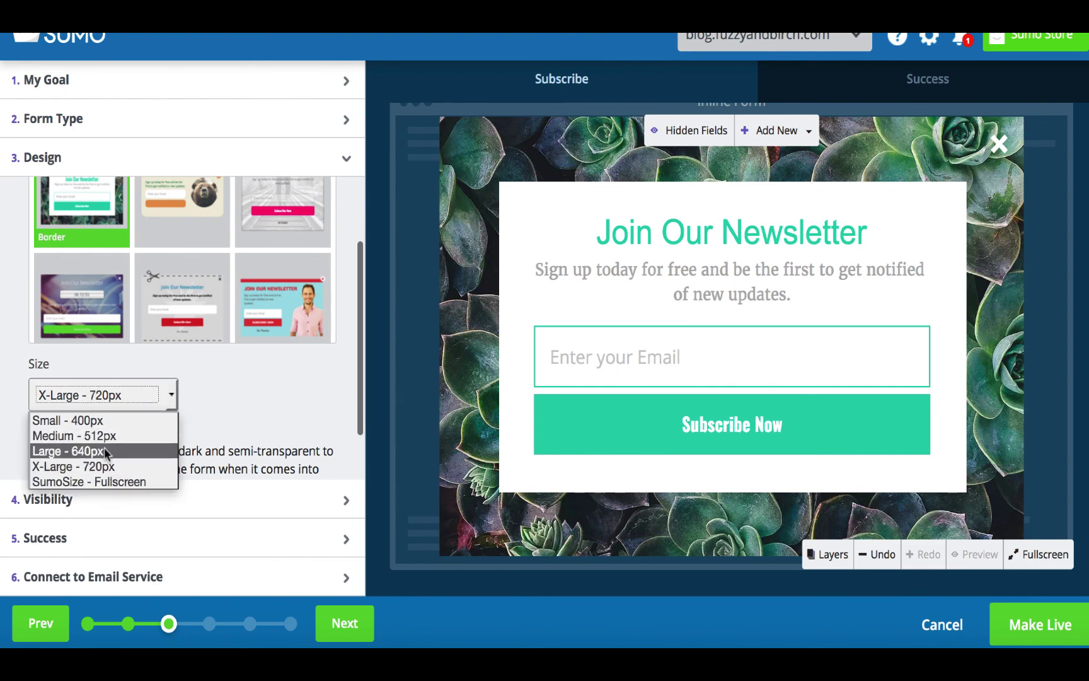
left_click(226, 403)
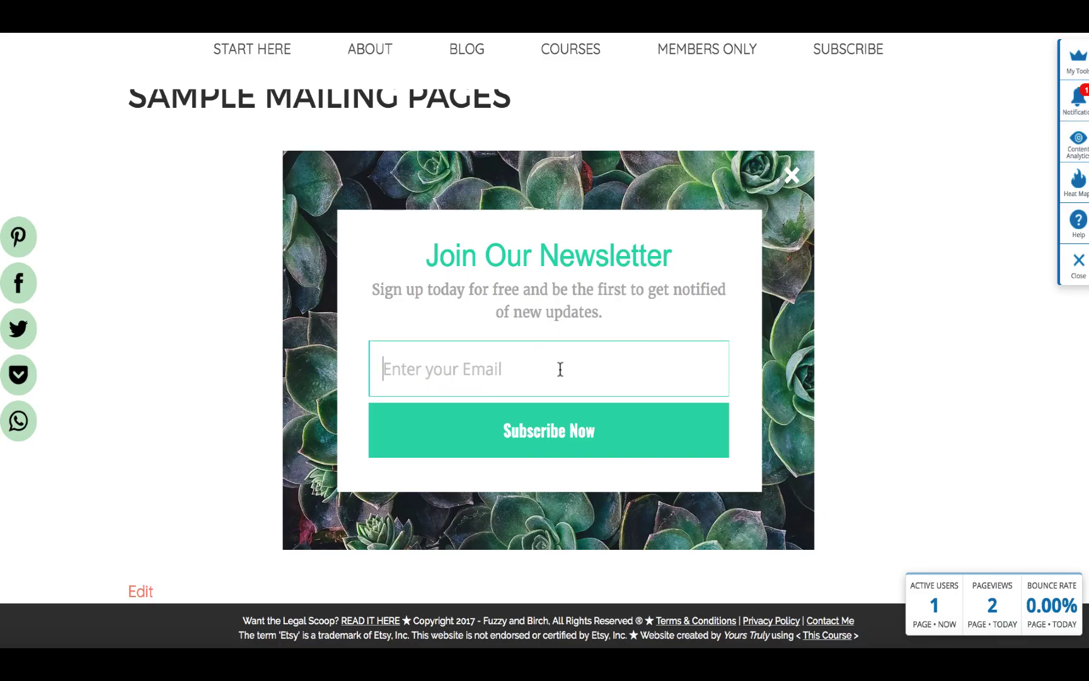
- Test the embedded newsletter form by subscribing with the blog's email address and look over the coupon code page
type("hel")
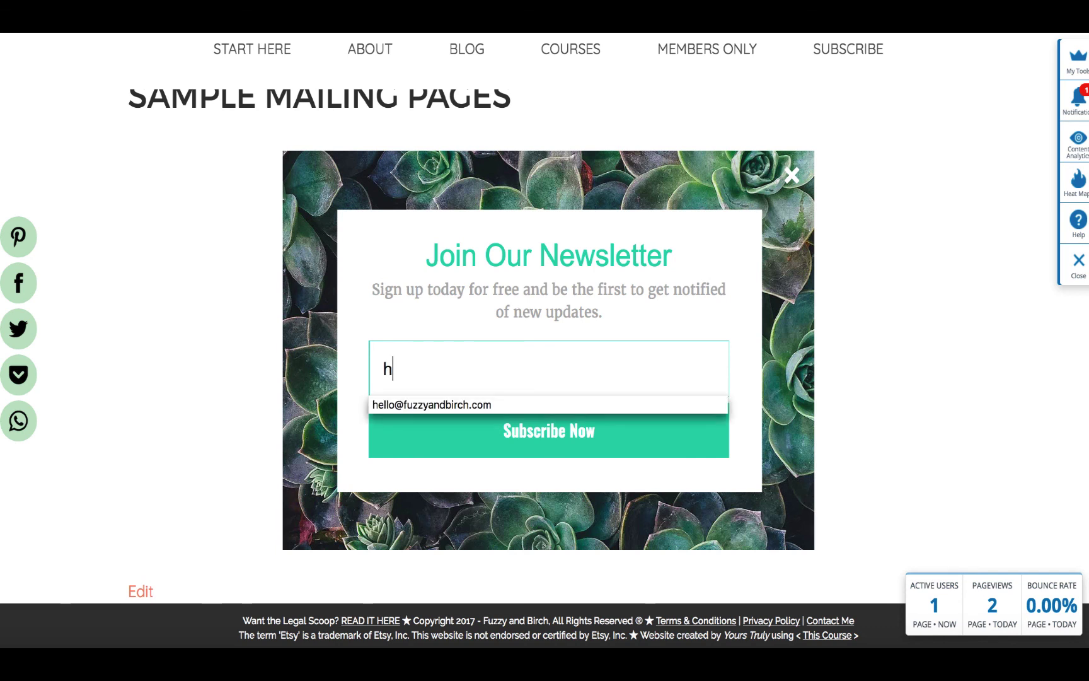
left_click(563, 398)
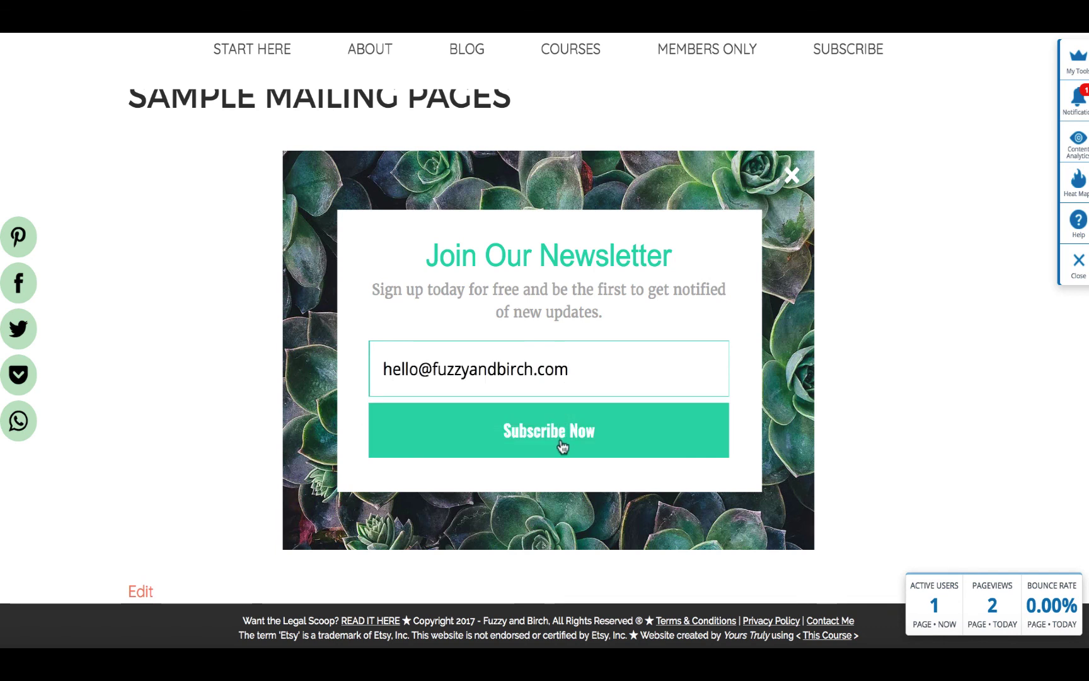
left_click(563, 446)
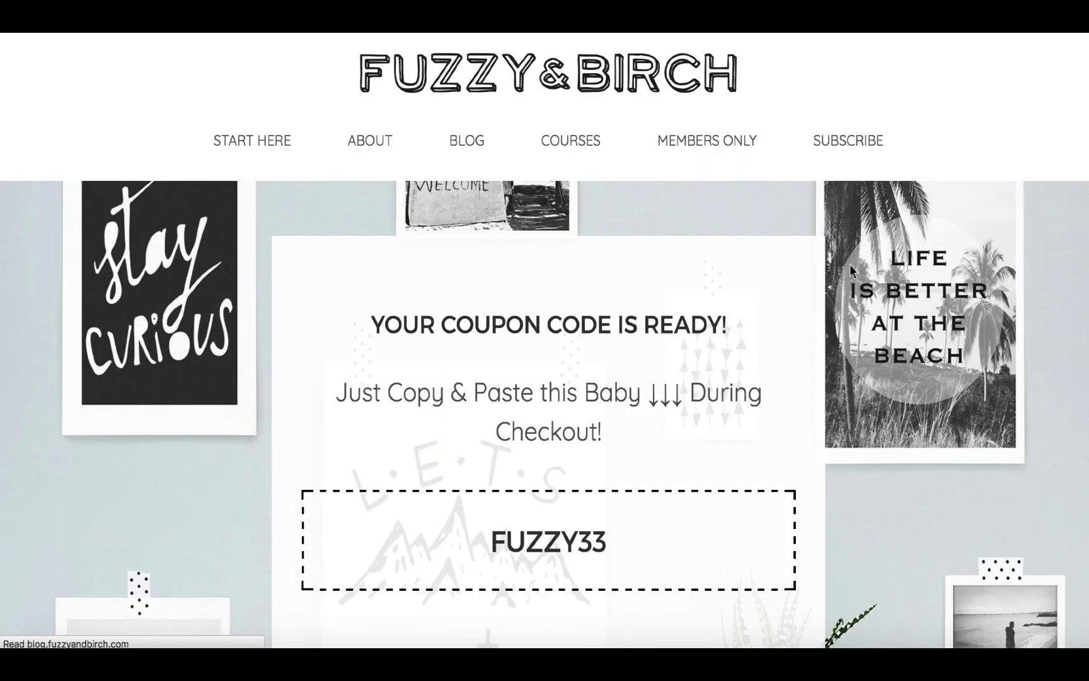
scroll(737, 318, "down", 5)
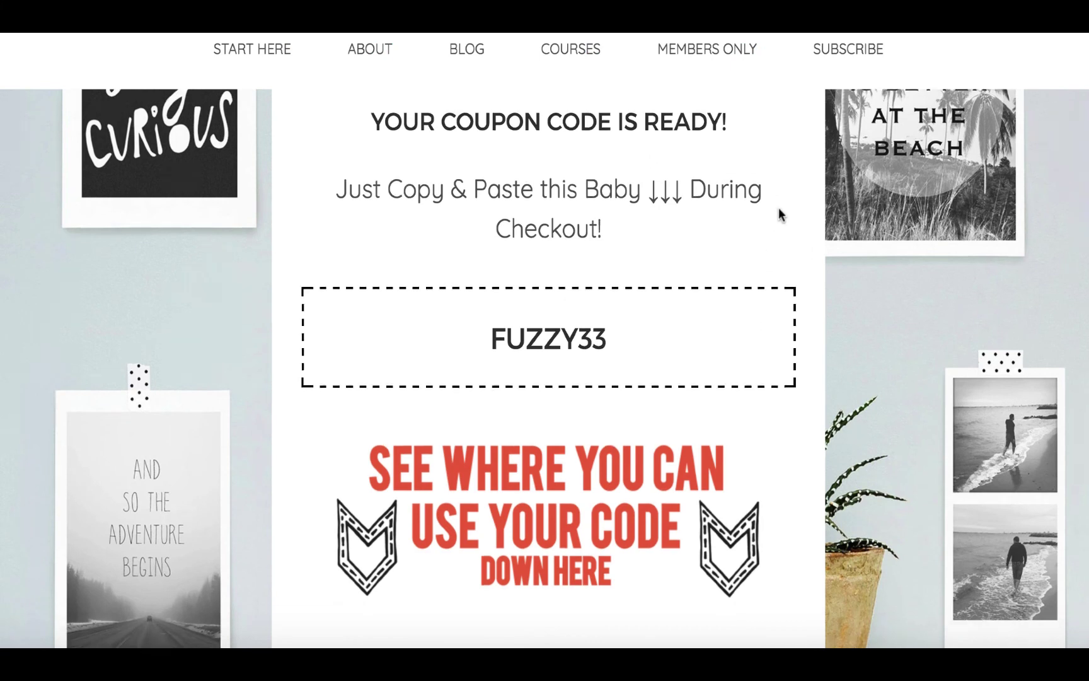
scroll(778, 214, "up", 3)
scroll(779, 214, "up", 2)
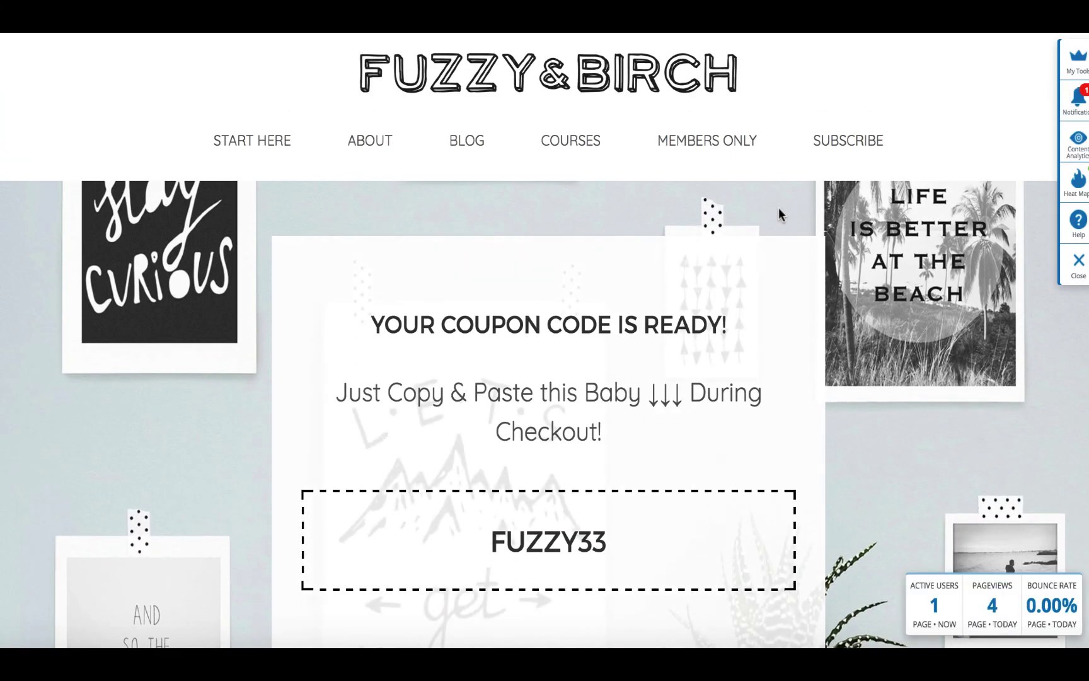